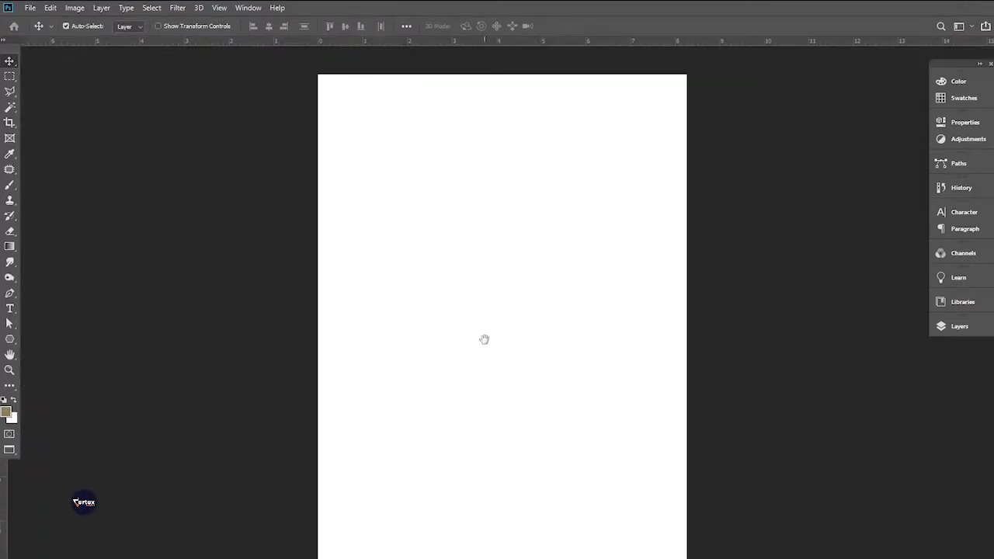
- Place the Downloads photo of the backpacker walking down a gravel road as an embedded image
click(29, 7)
click(60, 233)
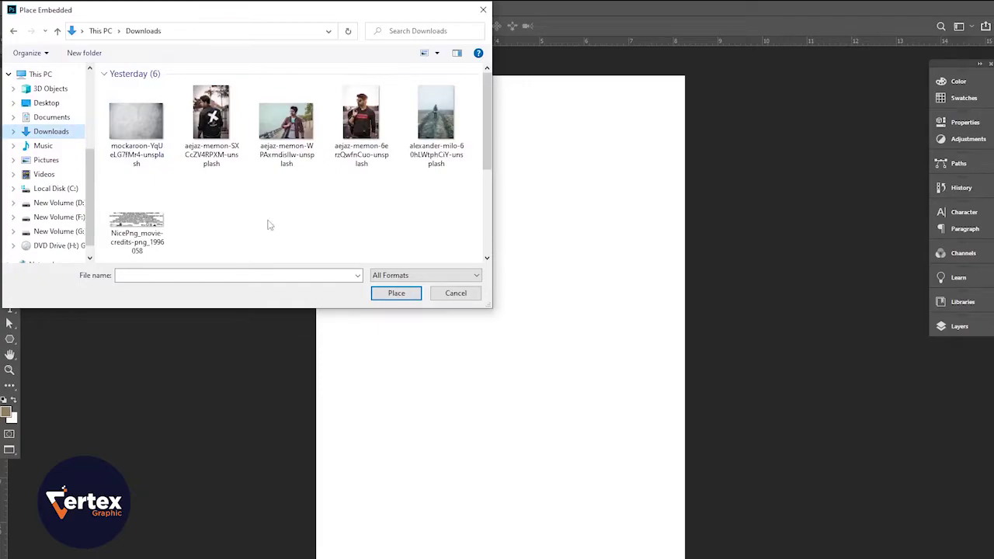
click(436, 124)
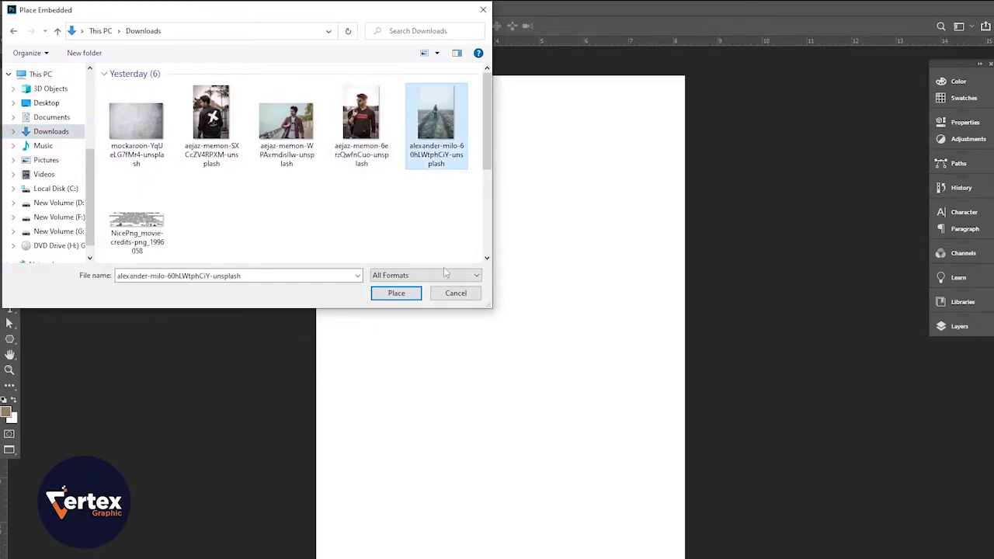
click(396, 293)
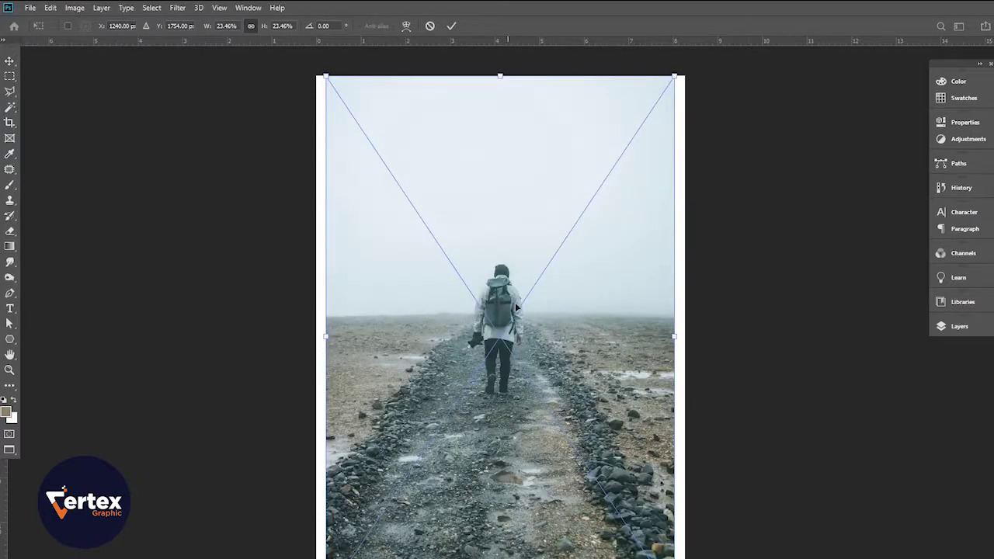
- Enlarge the placed road photo to span the page width and shift it down, leaving empty space above its sky
drag(673, 75, 683, 63)
drag(326, 64, 307, 57)
drag(466, 251, 471, 304)
drag(514, 401, 497, 267)
drag(511, 181, 496, 328)
key(Return)
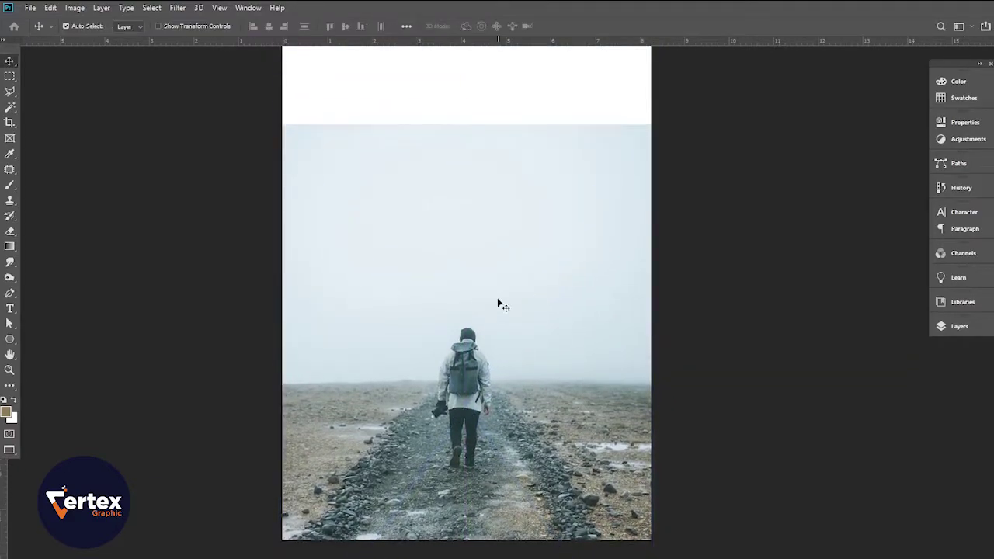
- Add a layer mask to the road photo and paint out the sky in black with a soft brush of size 600
click(960, 326)
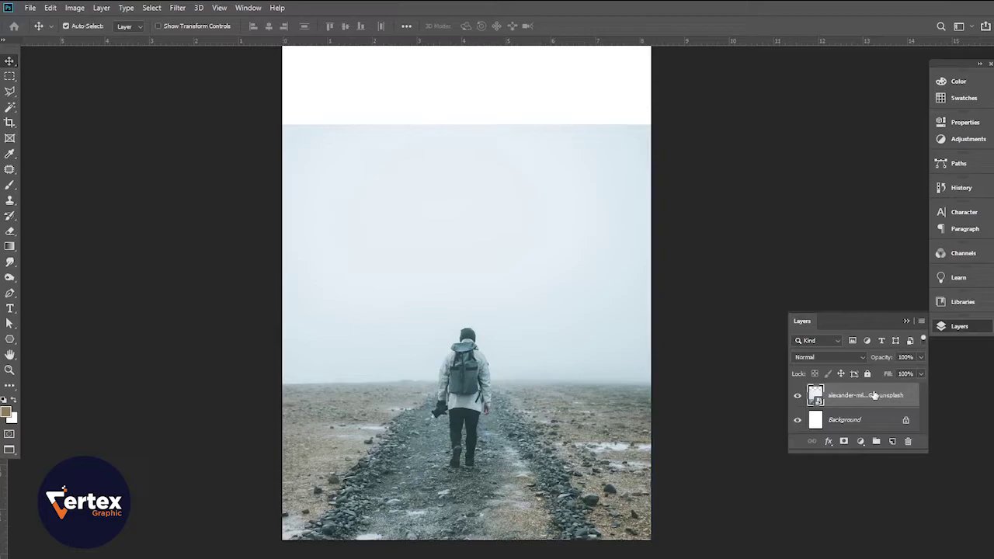
click(844, 441)
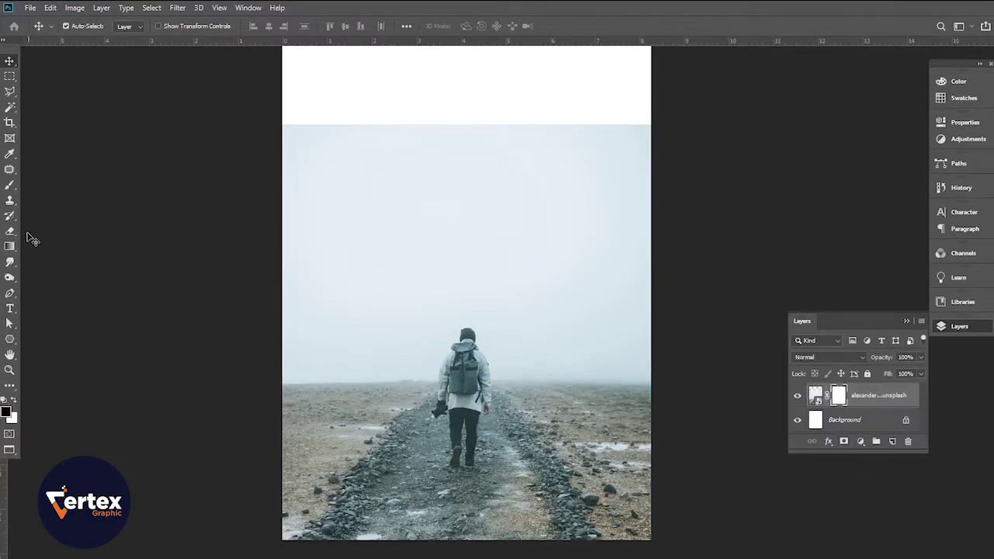
click(9, 186)
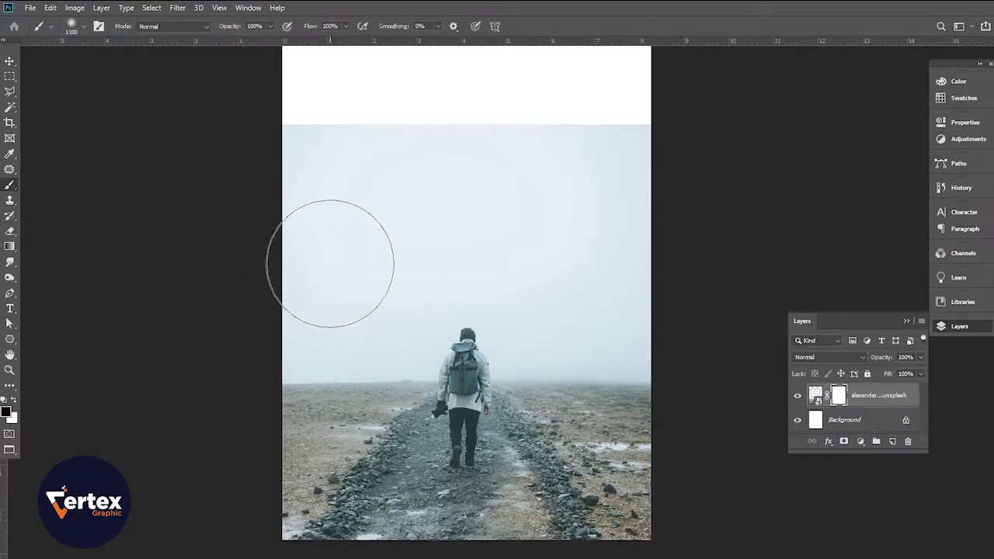
key(bracketleft)
key(bracketleft)
key(bracketleft)
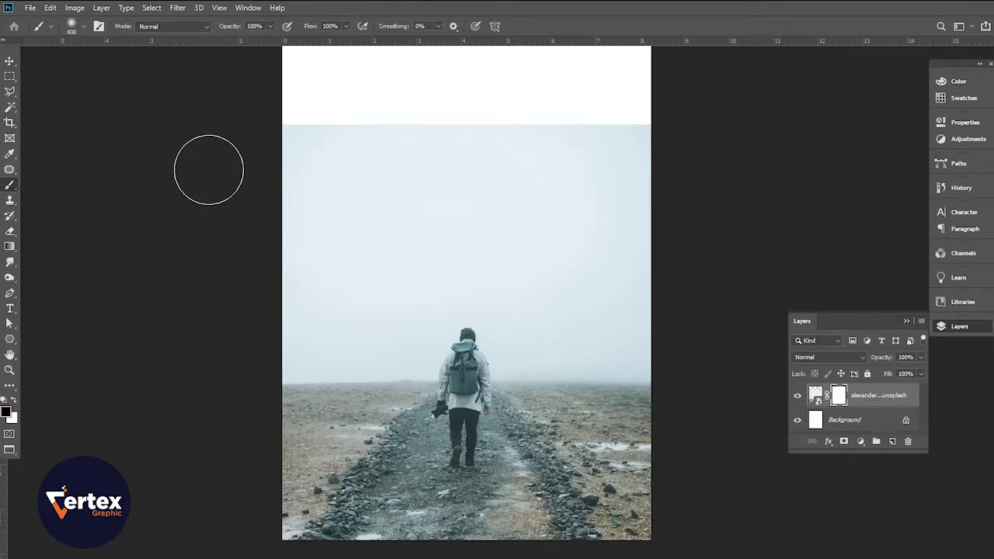
mouse_move(300, 126)
mouse_down()
mouse_move(670, 137)
mouse_move(226, 147)
mouse_move(669, 201)
mouse_move(694, 222)
mouse_move(357, 266)
mouse_move(603, 268)
mouse_move(647, 328)
mouse_move(543, 346)
mouse_up()
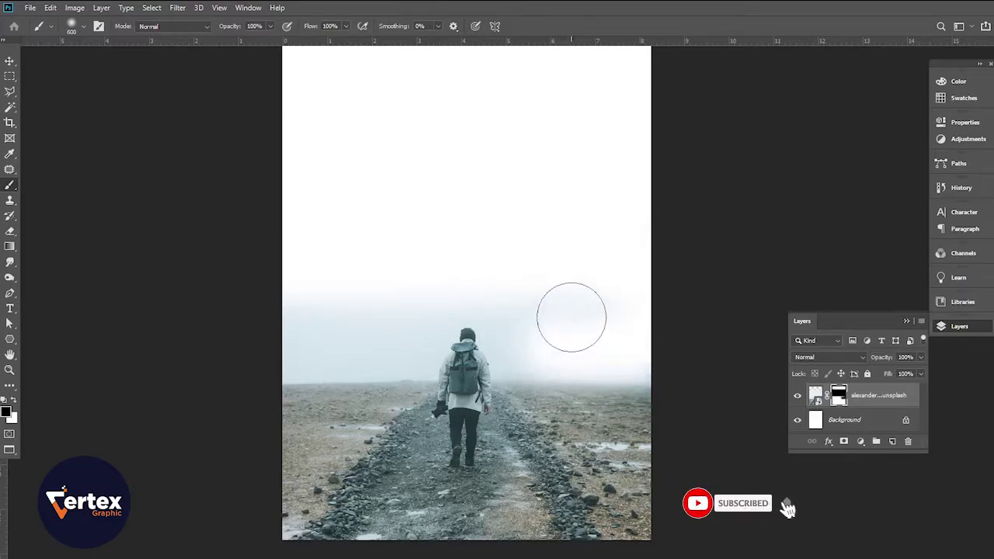
mouse_move(613, 309)
mouse_down()
mouse_move(459, 284)
mouse_move(301, 319)
mouse_move(364, 324)
mouse_move(290, 335)
mouse_move(365, 341)
mouse_move(462, 282)
mouse_move(503, 278)
mouse_move(556, 336)
mouse_move(534, 344)
mouse_move(518, 335)
mouse_move(542, 365)
mouse_move(506, 324)
mouse_move(545, 367)
mouse_move(695, 367)
mouse_up()
- Mask out the remaining sky beside the walker with the brush reduced to size 300
key(bracketleft)
key(bracketleft)
key(bracketleft)
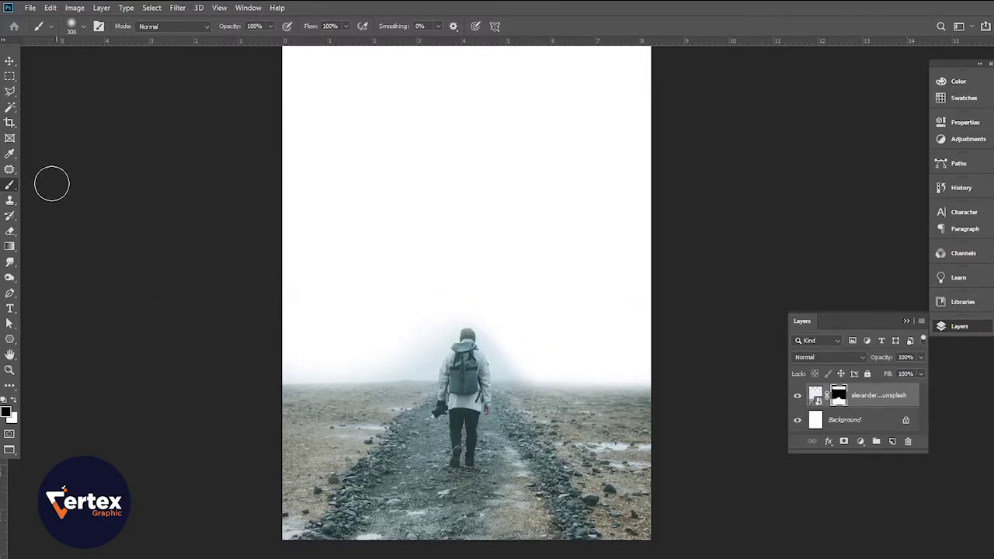
click(10, 61)
scroll(536, 407, down, 4)
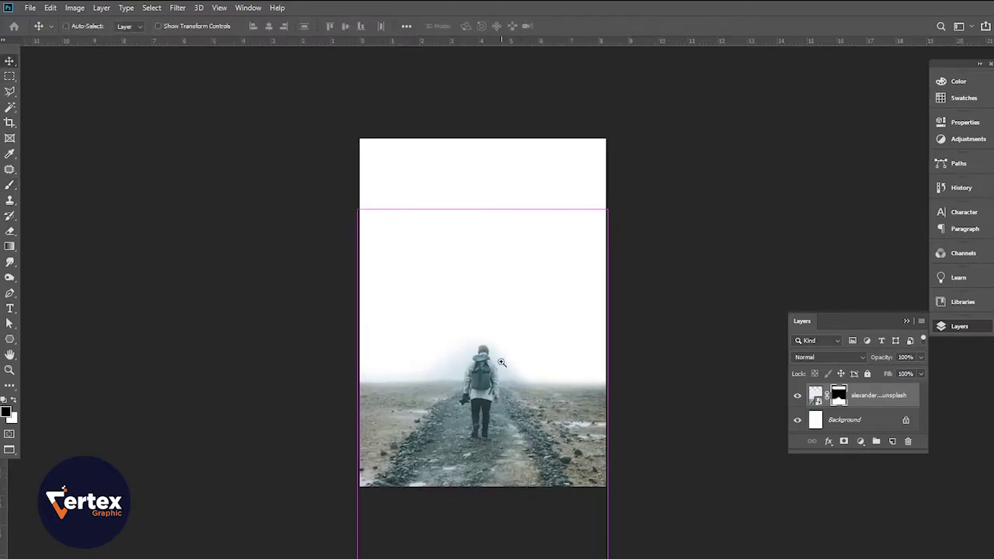
scroll(502, 363, up, 4)
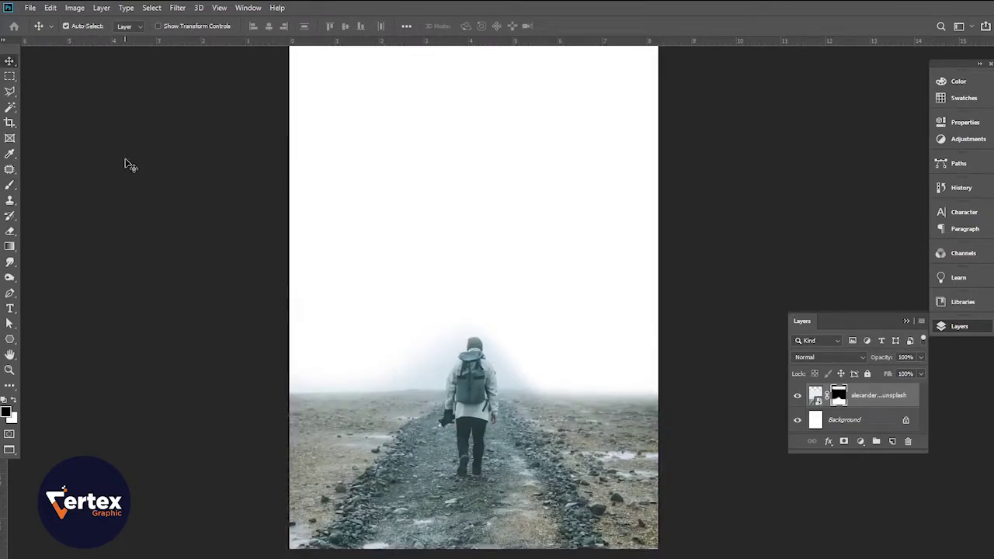
- Place the grey concrete texture mockaroon-YqUeLG7fMr4-unsplash as an embedded image
click(26, 10)
click(61, 232)
click(136, 122)
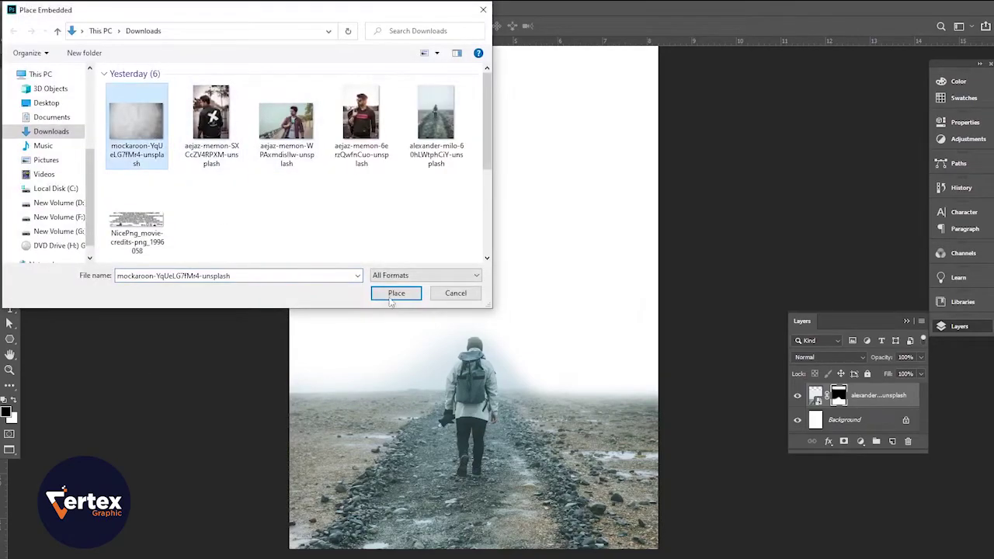
click(395, 295)
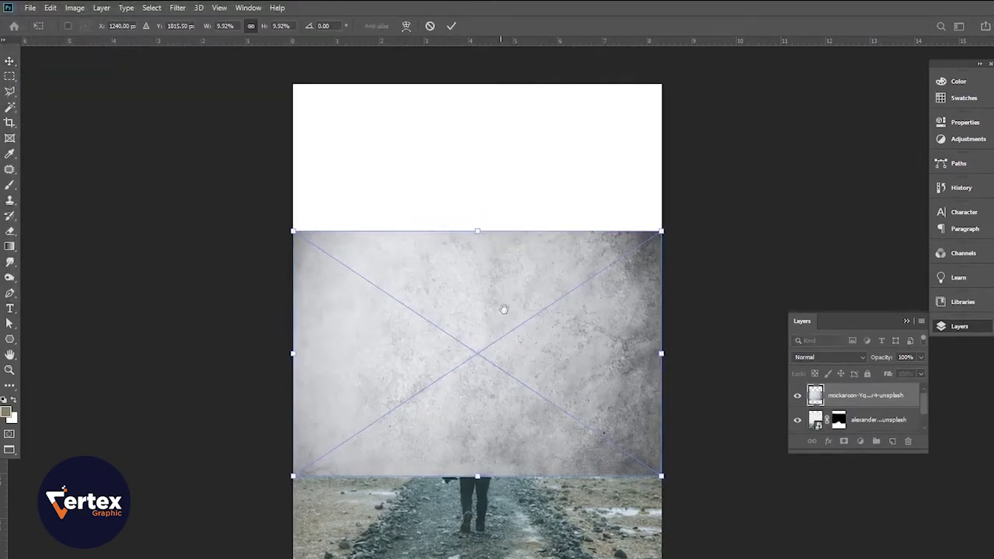
- Stretch the concrete texture vertically to cover the whole page and move its layer beneath the road photo
drag(479, 236, 477, 88)
drag(482, 486, 477, 355)
key(Return)
drag(883, 404, 875, 432)
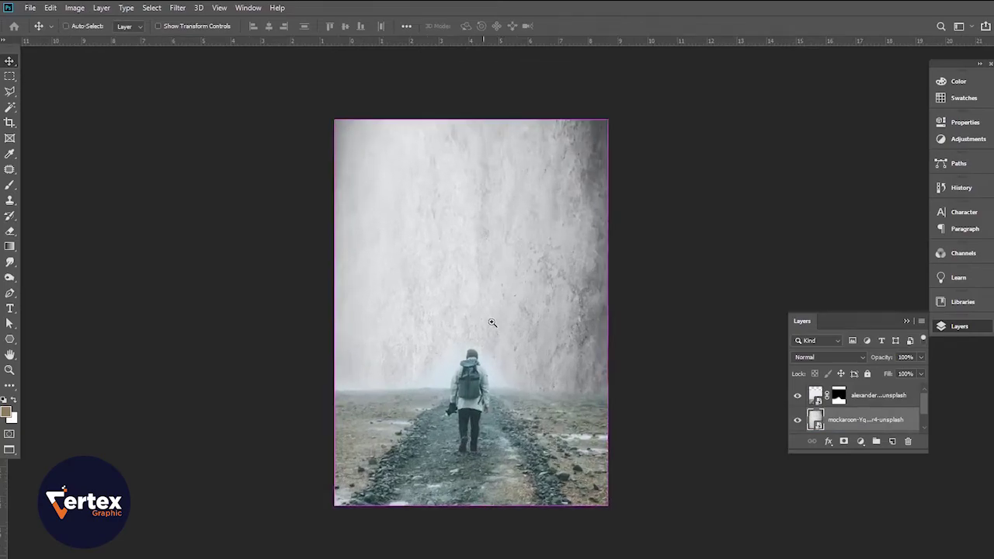
drag(491, 319, 493, 347)
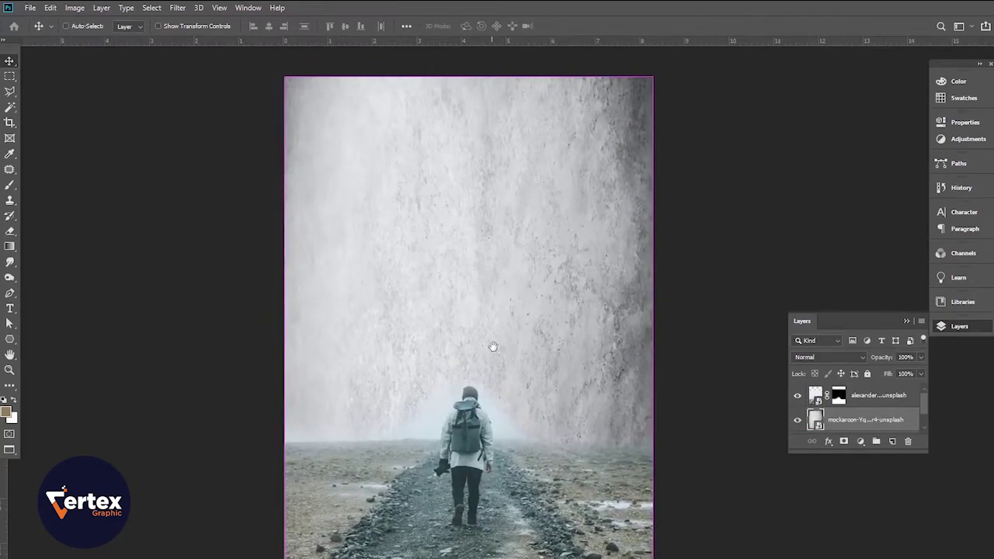
- Darken the concrete texture with a Brightness/Contrast adjustment
click(75, 8)
mouse_move(93, 45)
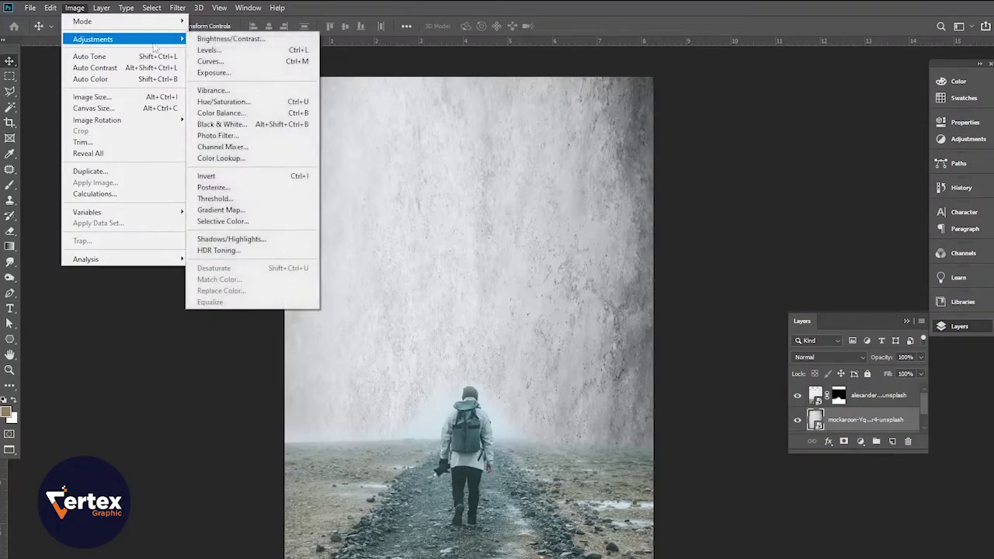
click(210, 37)
drag(502, 168, 675, 141)
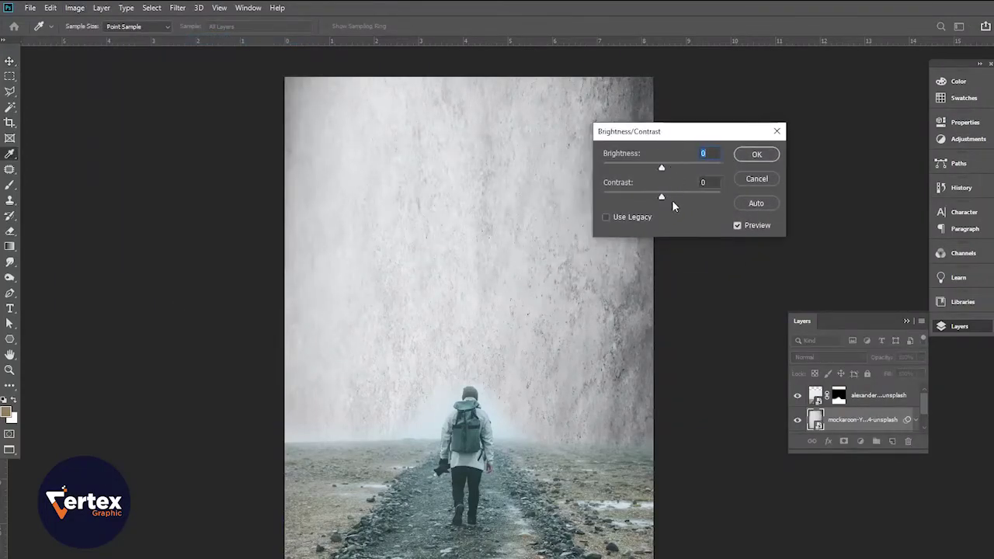
drag(663, 201, 645, 214)
drag(662, 169, 684, 202)
click(764, 158)
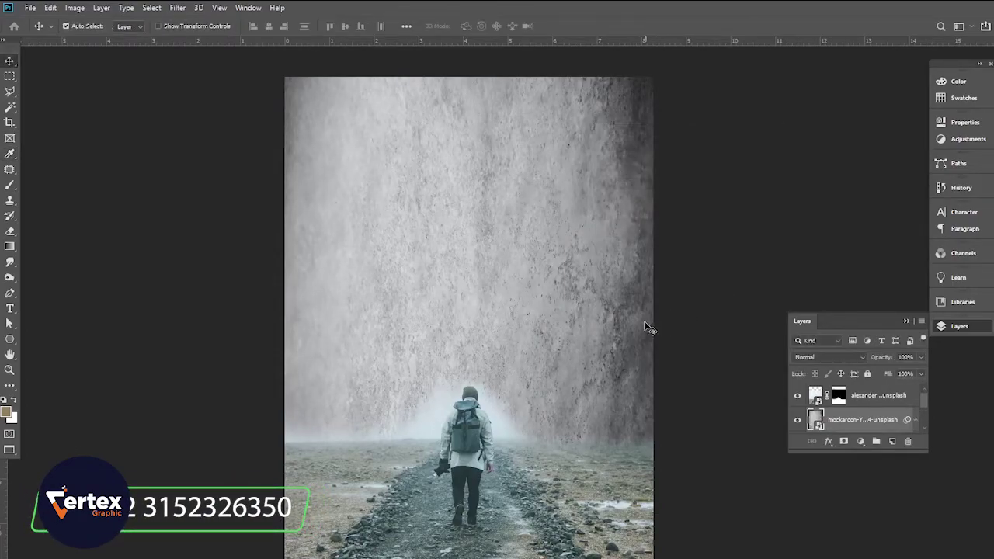
- Add a Vibrance adjustment clipped to the concrete texture, with vibrance -42 and saturation -21
click(860, 442)
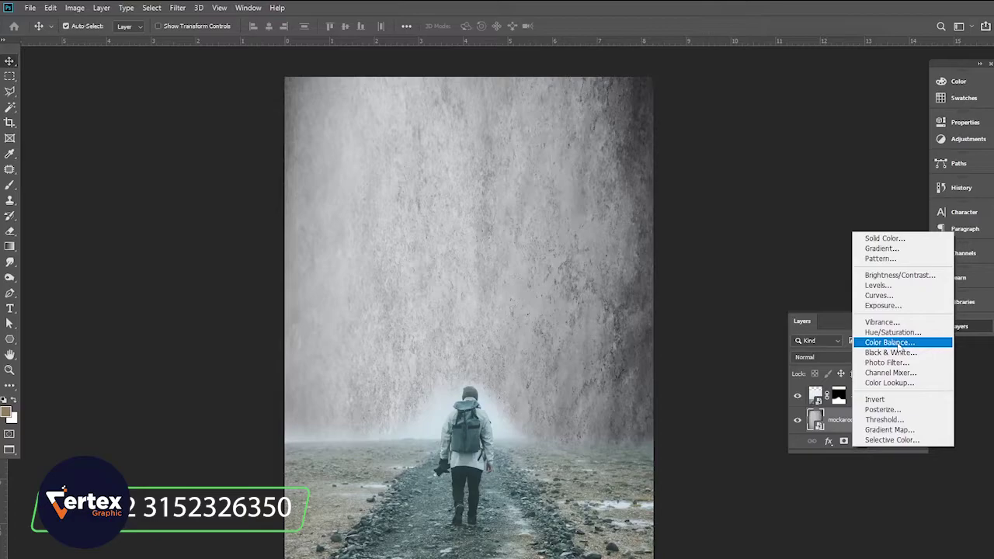
click(882, 321)
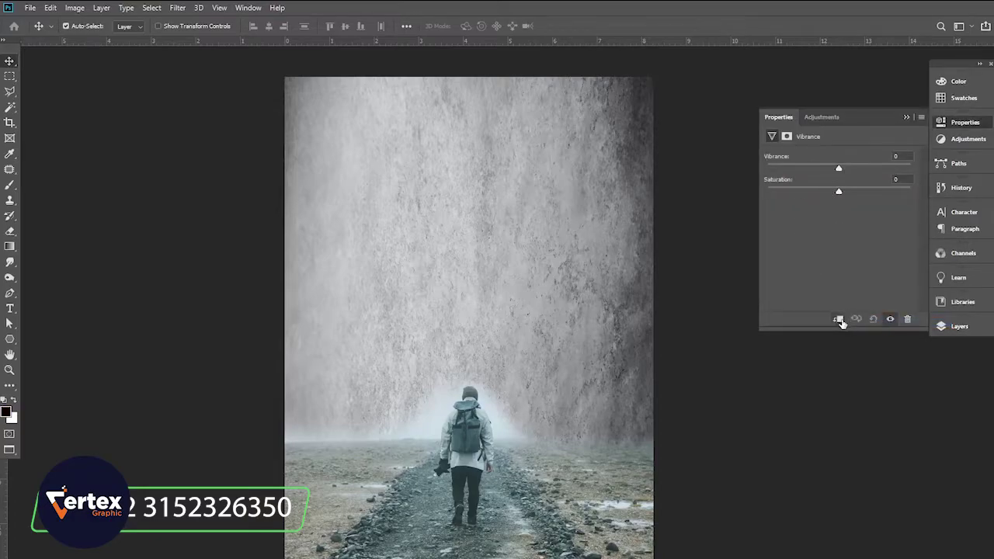
drag(839, 170, 789, 171)
drag(839, 194, 809, 176)
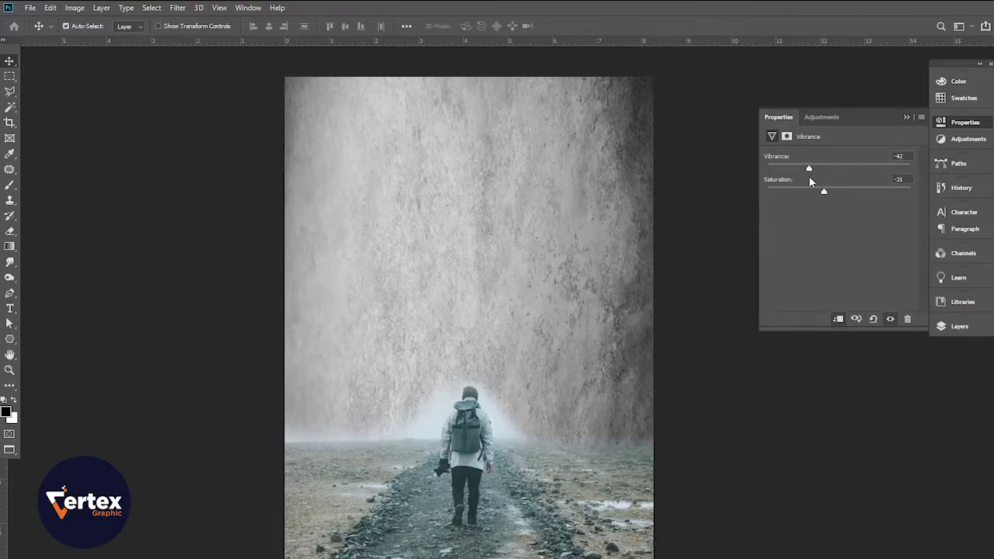
click(906, 117)
- Add a clipped Color Balance adjustment to the texture, with midtones at cyan-red -25, magenta-green +20 and yellow-blue +35
click(960, 326)
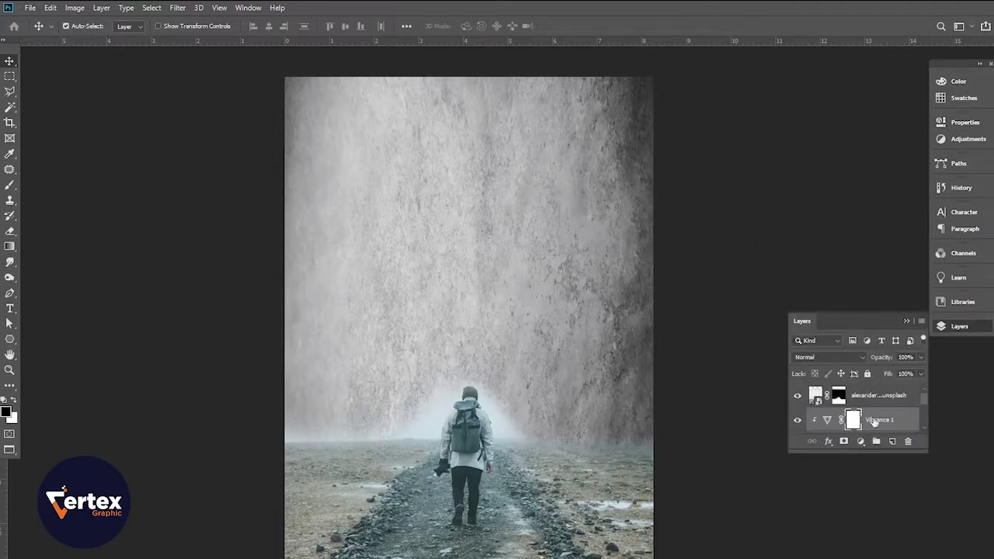
scroll(874, 427, down, 1)
scroll(875, 433, down, 1)
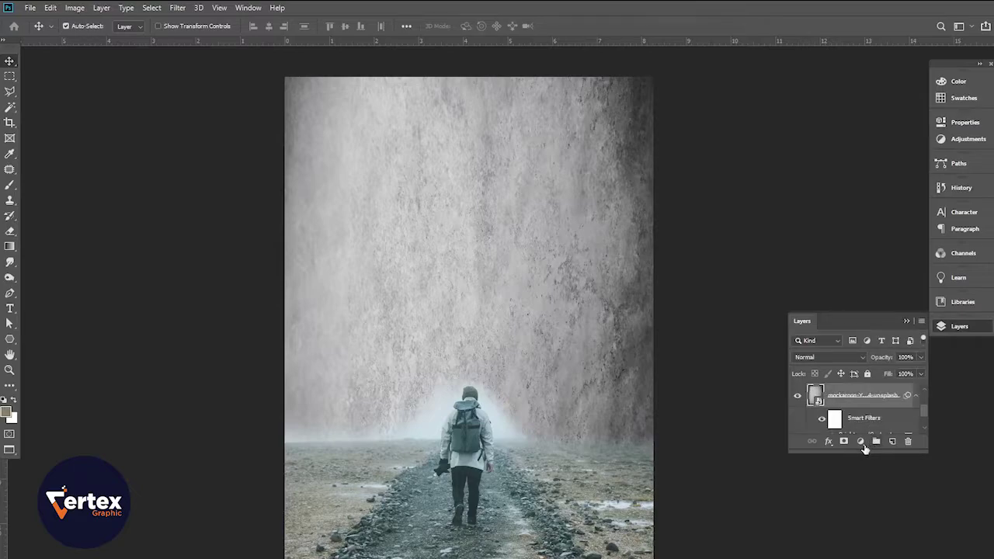
click(861, 442)
click(889, 341)
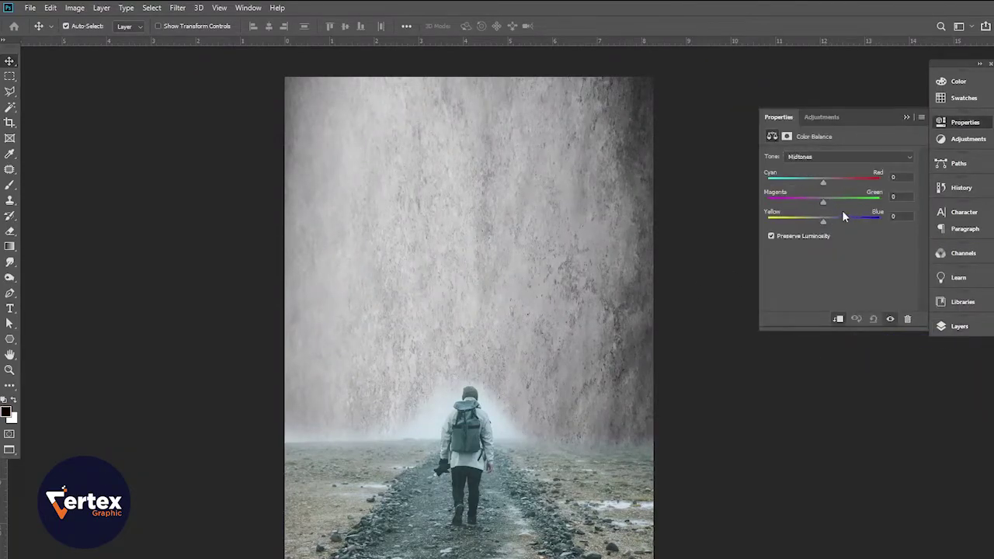
drag(824, 187, 814, 187)
drag(807, 185, 809, 185)
drag(825, 221, 822, 222)
drag(829, 221, 842, 222)
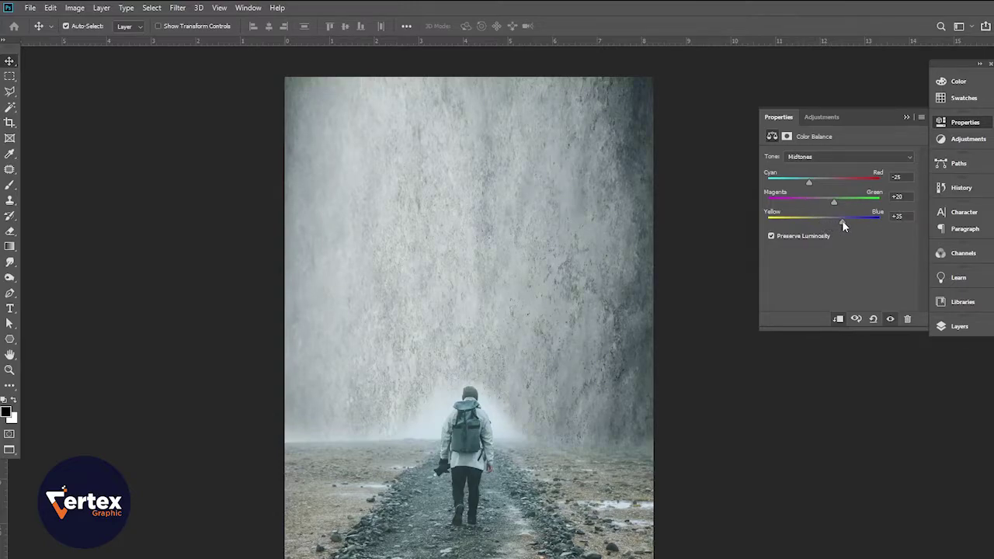
click(906, 118)
scroll(530, 311, down, 1)
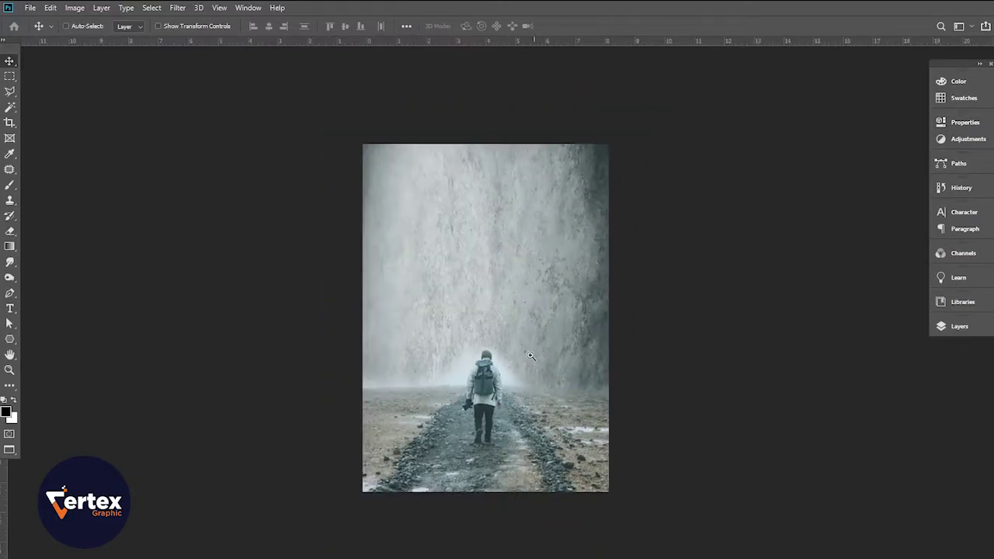
scroll(516, 326, up, 1)
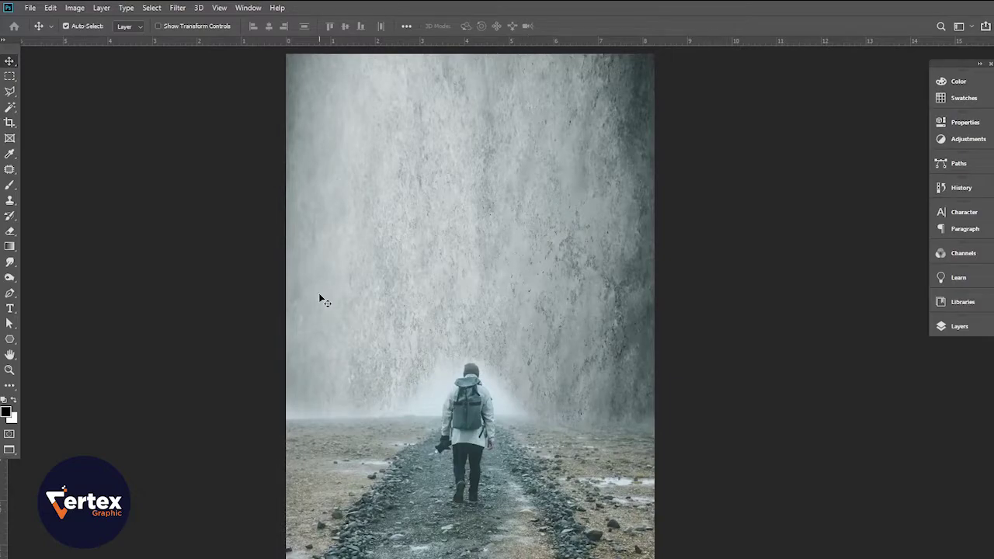
- Bring the cut-out man in the plaid shirt from its own document into the poster and position him above the walker
click(32, 10)
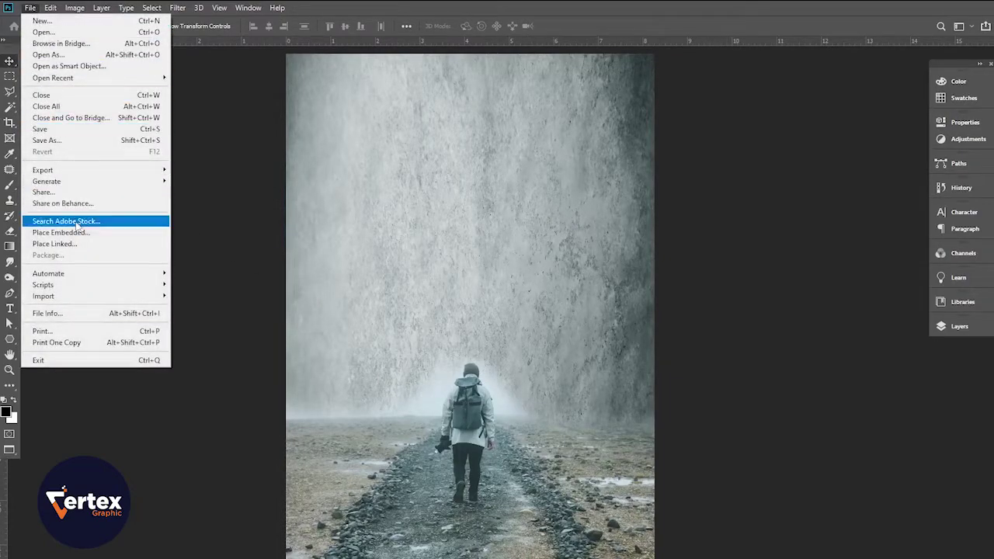
click(210, 206)
drag(471, 247, 465, 265)
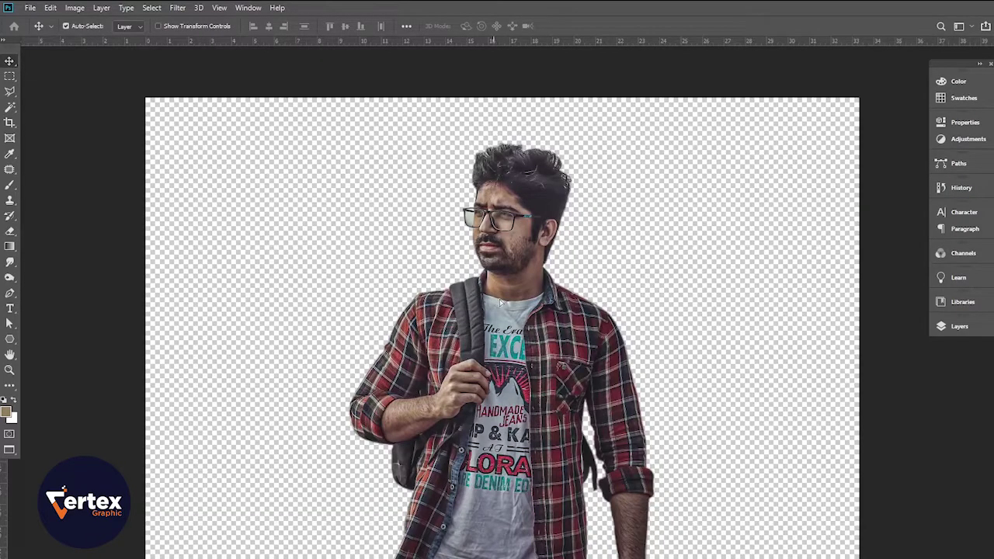
drag(494, 346, 493, 333)
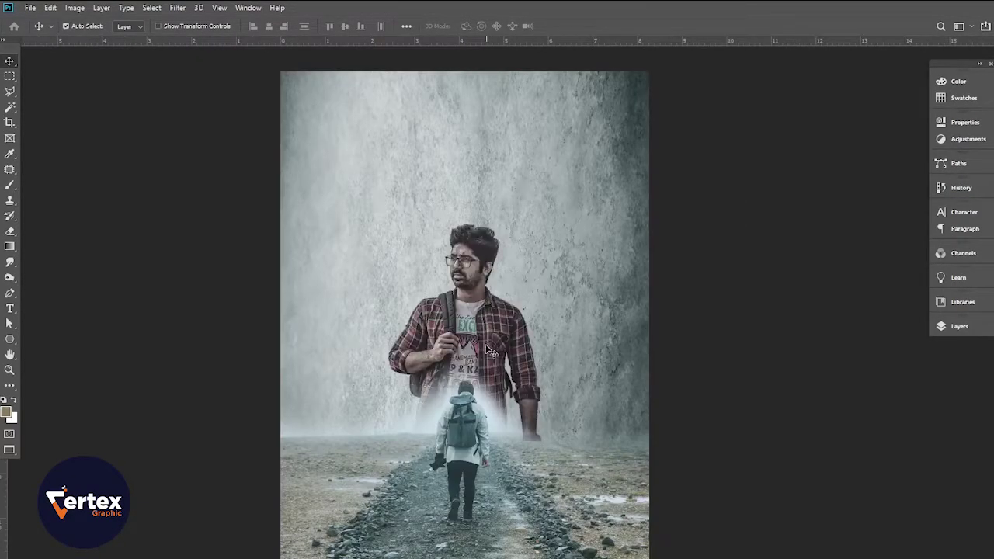
drag(478, 331, 458, 246)
- Move the cut-out man's layer above the road photo in the layer stack and convert it to a Smart Object
click(959, 329)
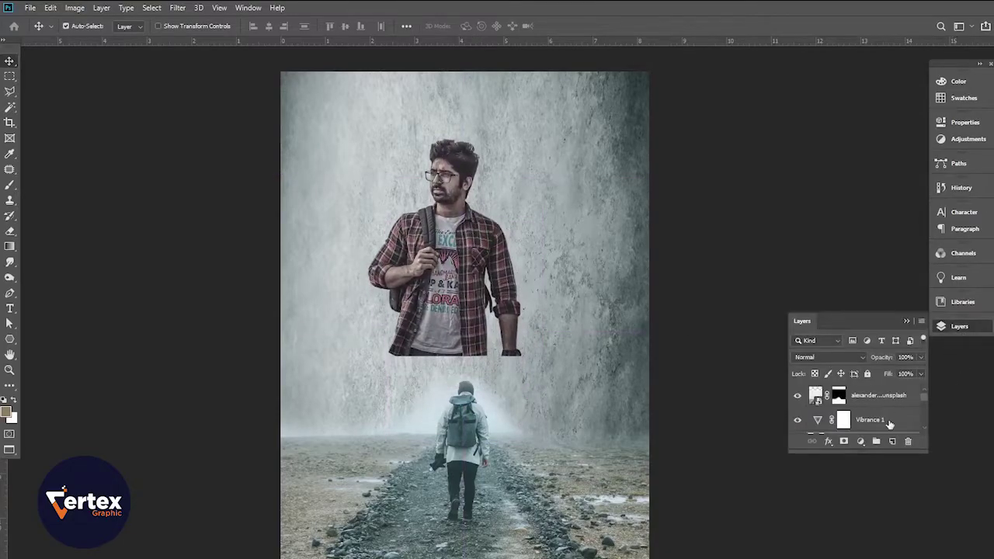
scroll(885, 417, up, 3)
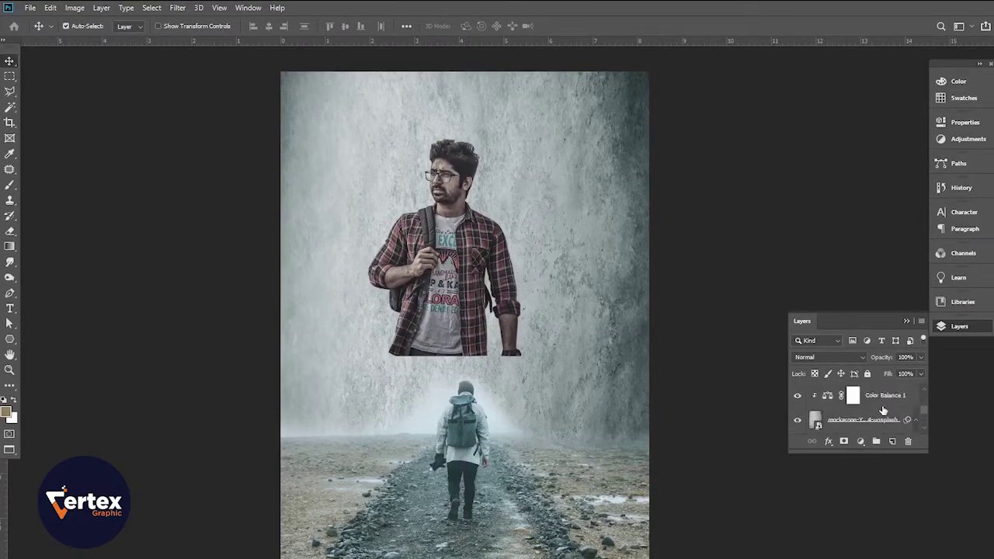
drag(878, 422, 875, 390)
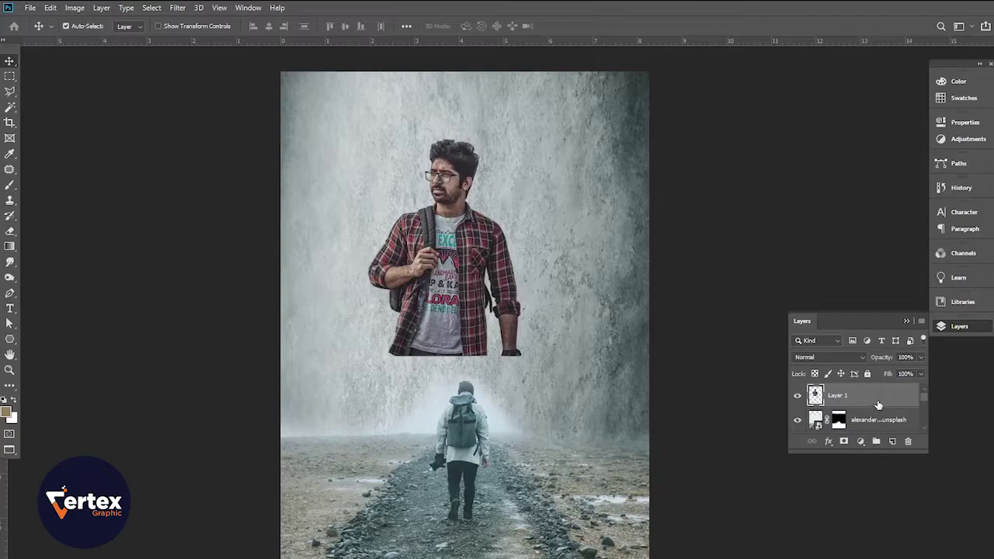
right_click(878, 405)
click(755, 264)
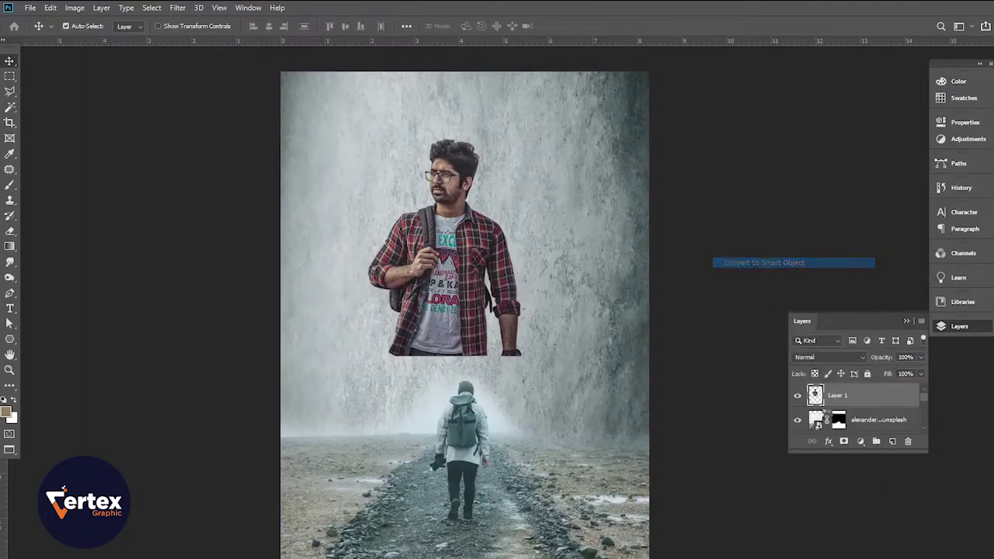
- Enlarge the cut-out man to fill most of the poster's width, with his head near the top and his waist over the road
key(ctrl+t)
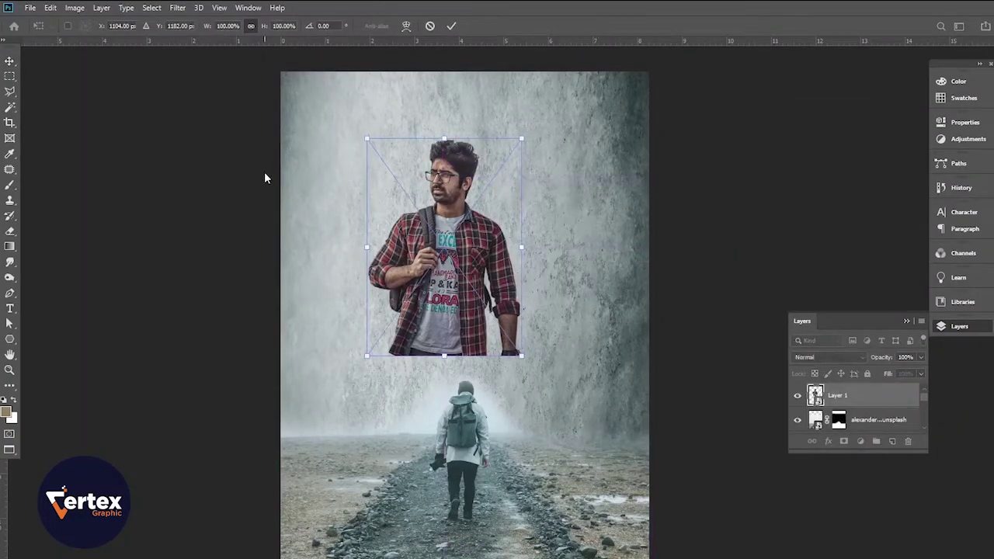
drag(203, 29, 274, 41)
drag(419, 186, 435, 222)
key(Return)
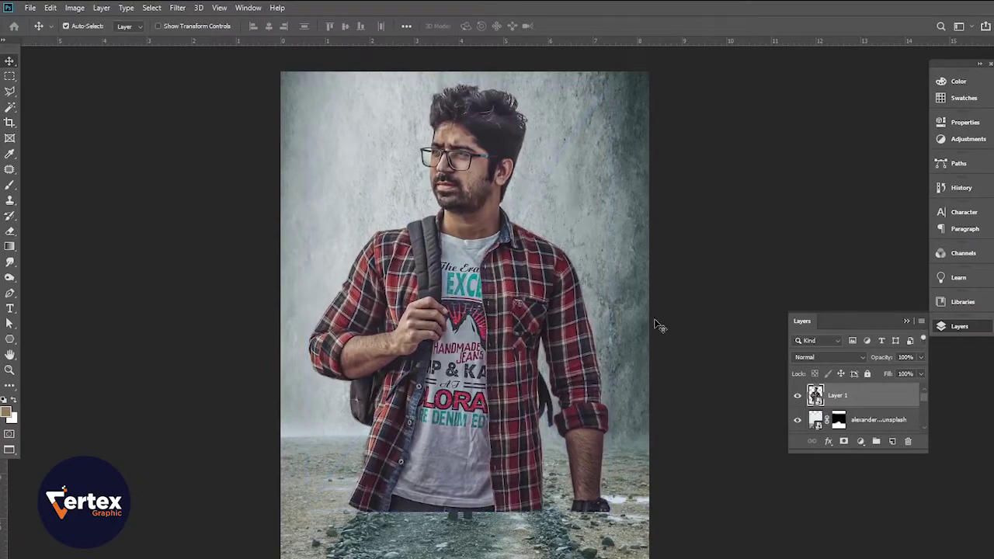
- Add a layer mask to the man's layer and choose the Gradient tool
click(843, 445)
scroll(479, 438, down, 2)
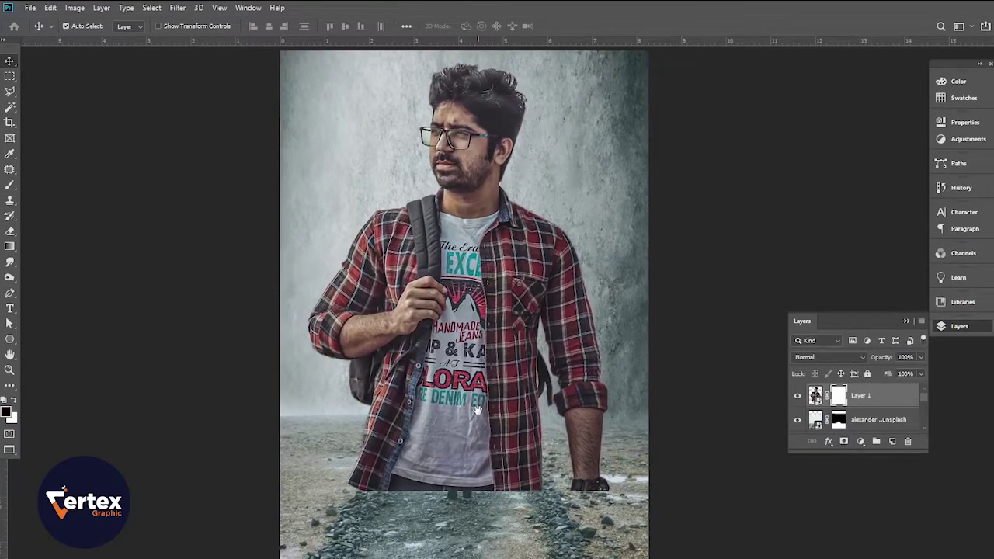
click(10, 248)
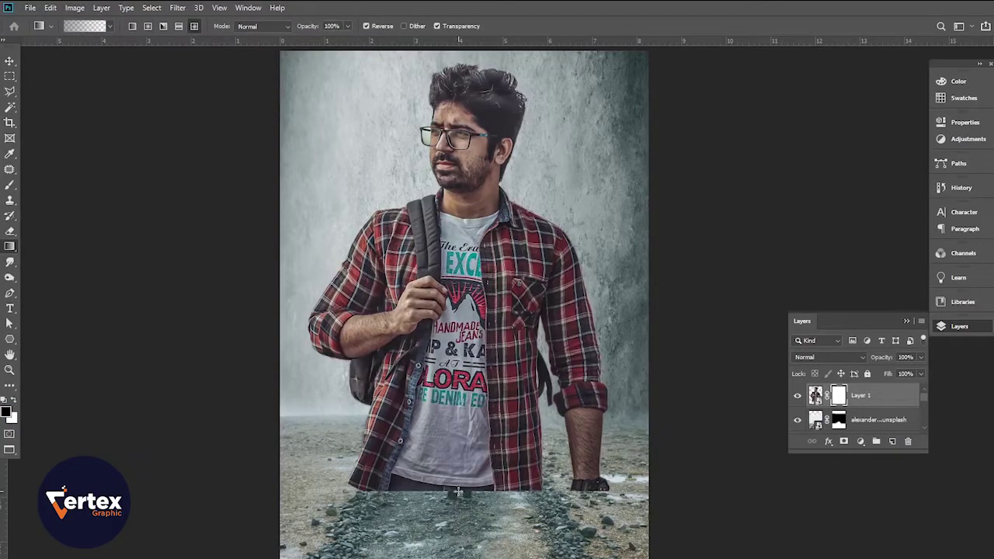
drag(458, 491, 464, 288)
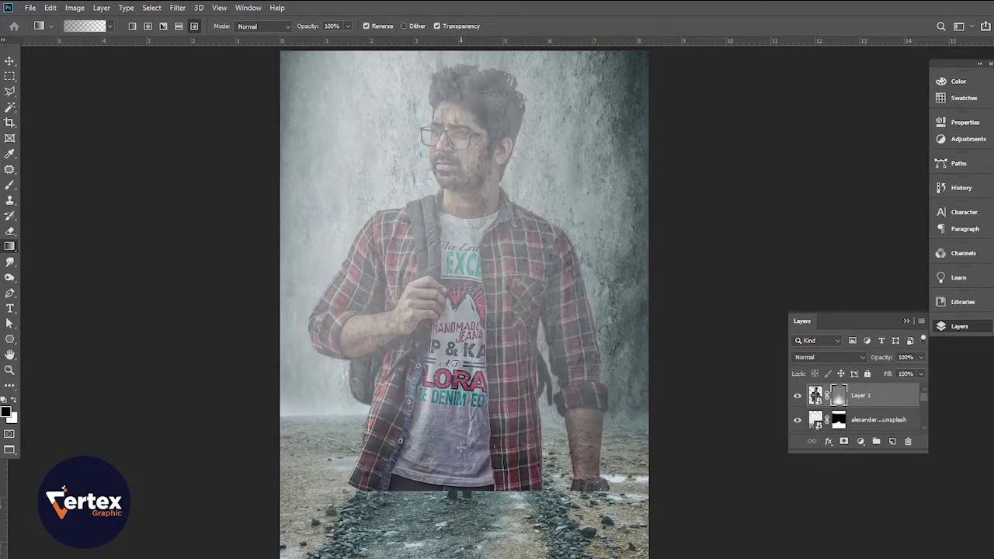
key(ctrl+z)
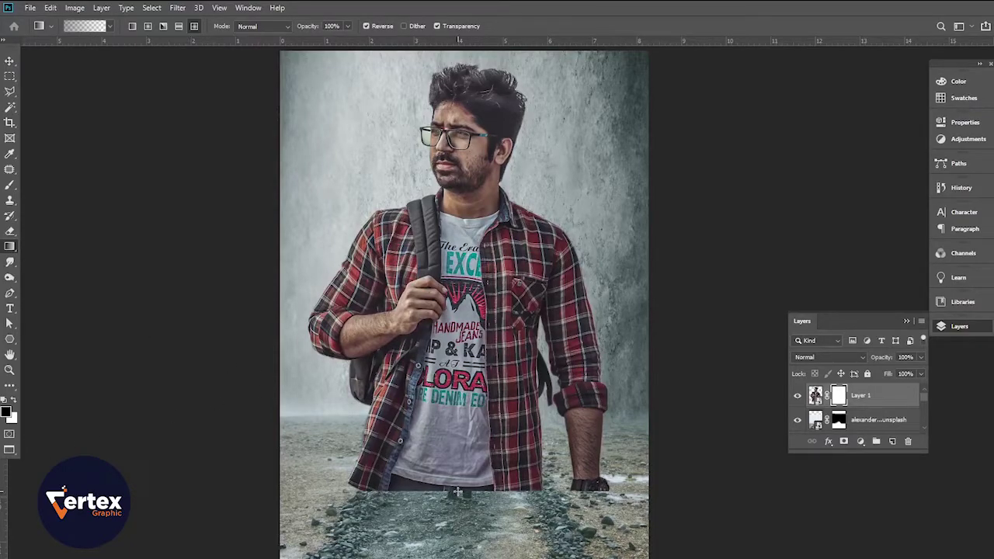
drag(458, 490, 464, 373)
key(ctrl+z)
- Fade the man's lower body on the mask with upward linear gradients, Reverse off, until the walker on the road shows completely
click(132, 27)
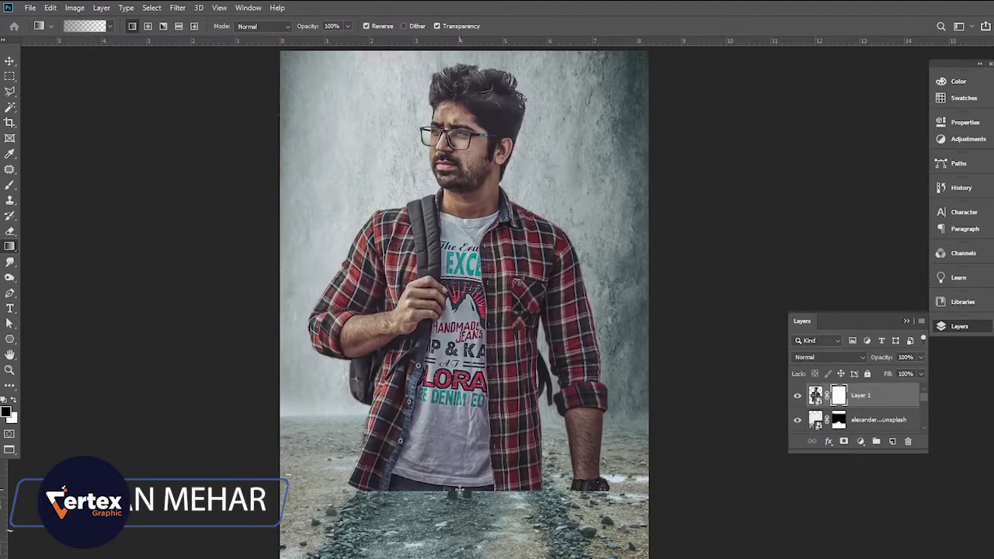
drag(459, 490, 458, 382)
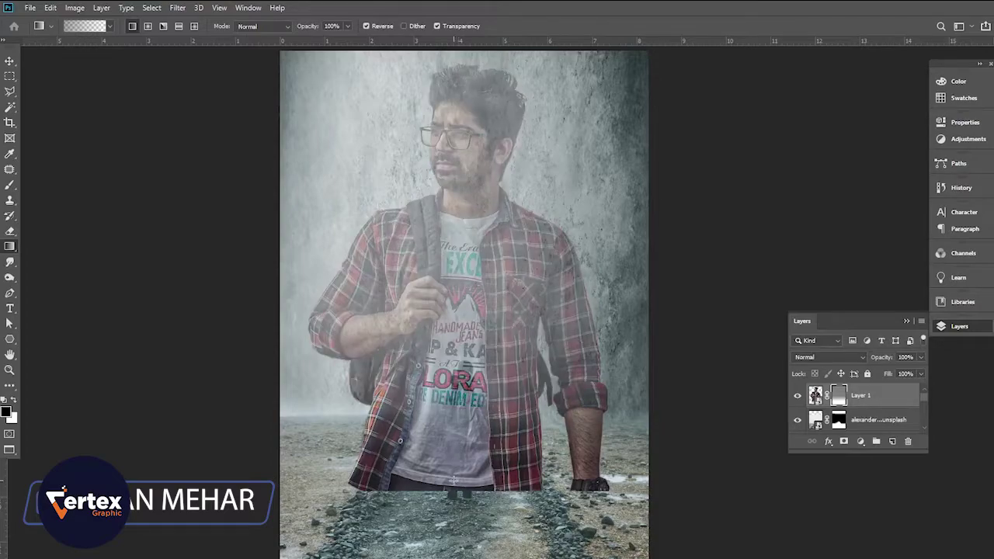
drag(455, 485, 447, 472)
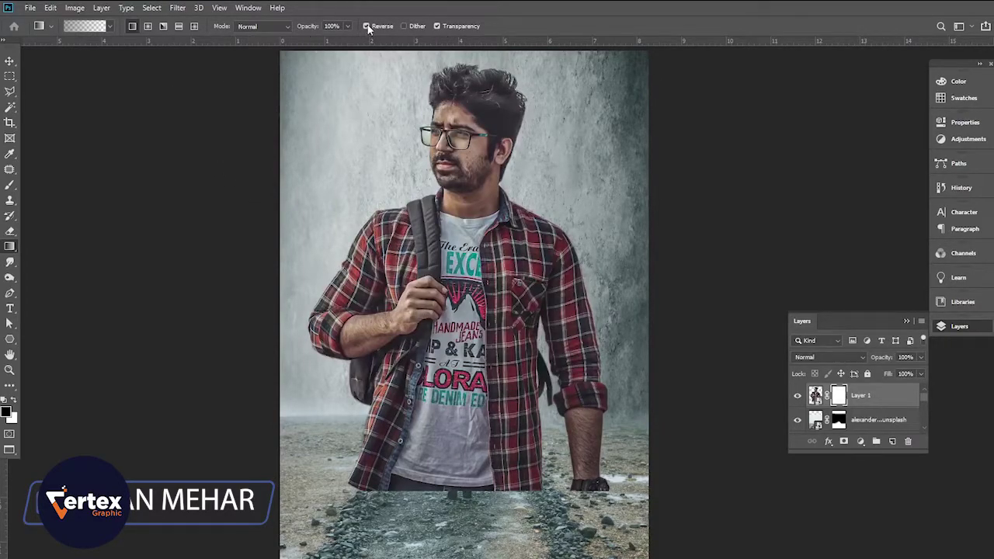
drag(455, 482, 455, 355)
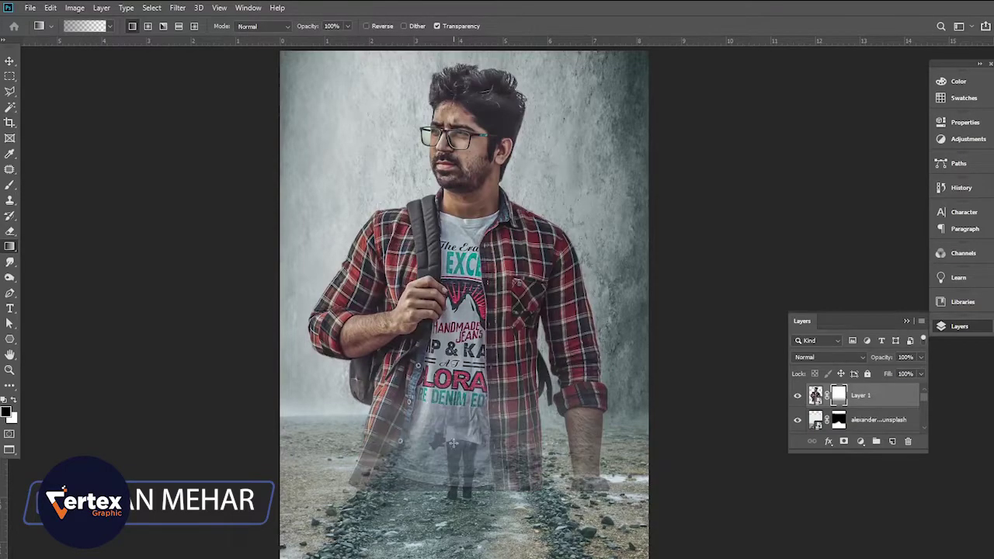
drag(455, 446, 454, 344)
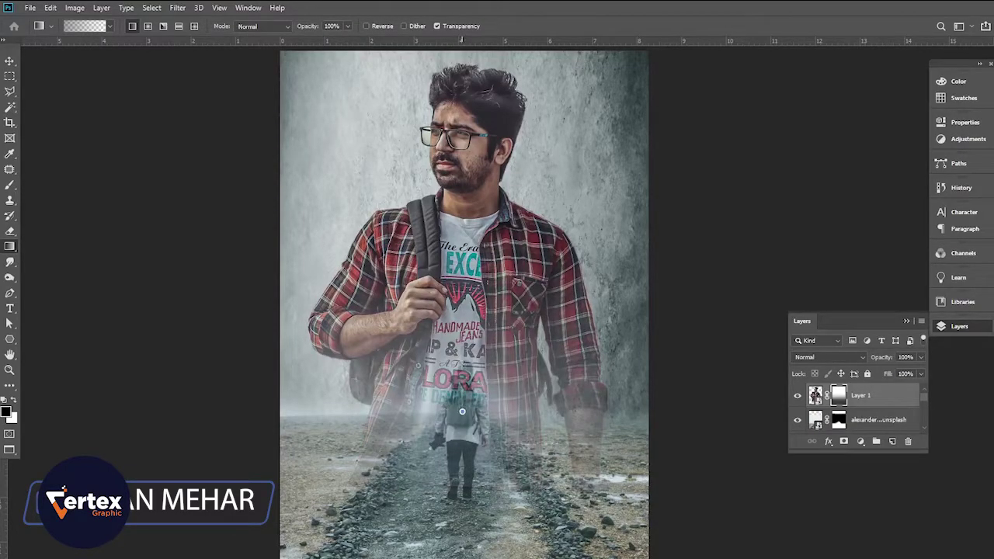
drag(462, 412, 462, 380)
drag(462, 415, 473, 292)
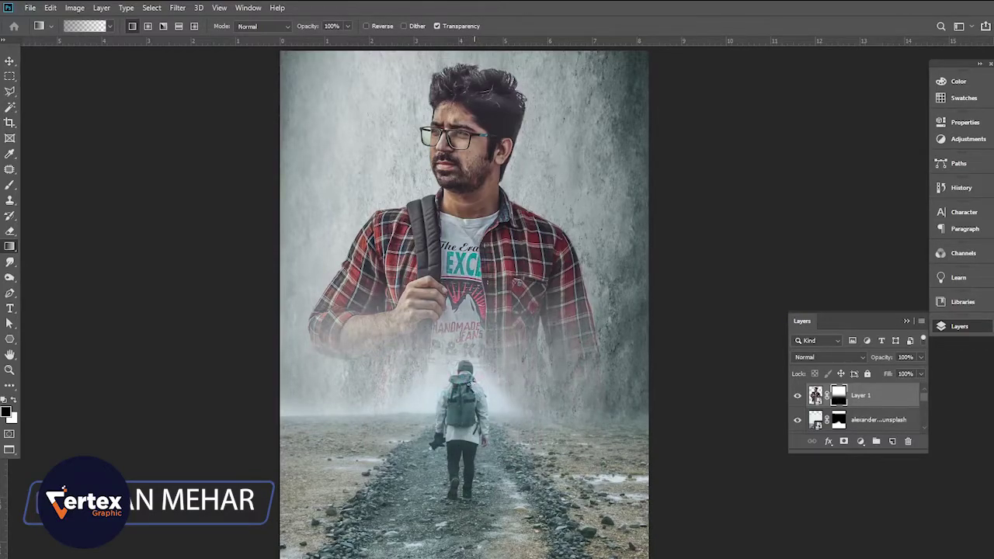
drag(469, 378, 467, 294)
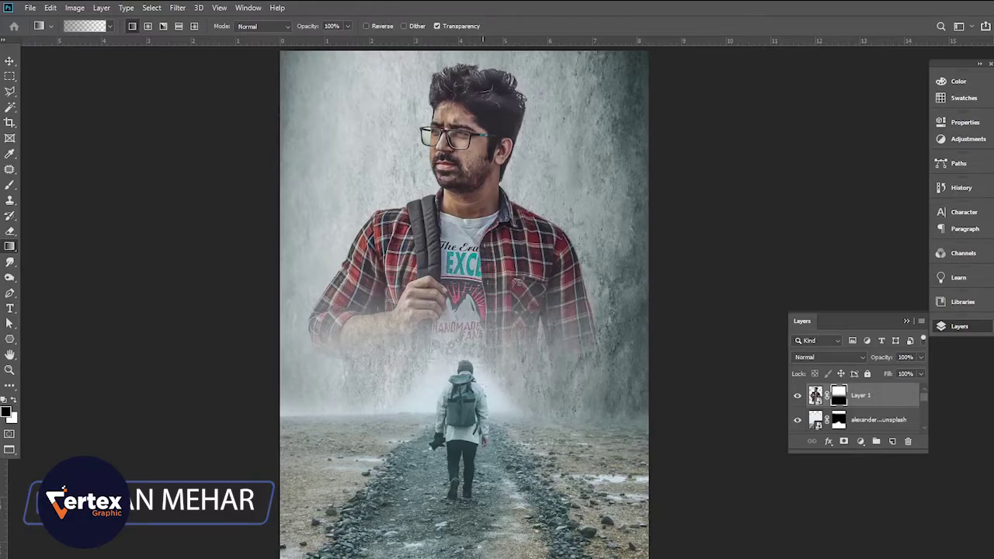
- Break up the man's faded lower edge on the mask using the 284 px Kyle's Spatter Brushes - Spatter Bot Tilt brush
click(9, 60)
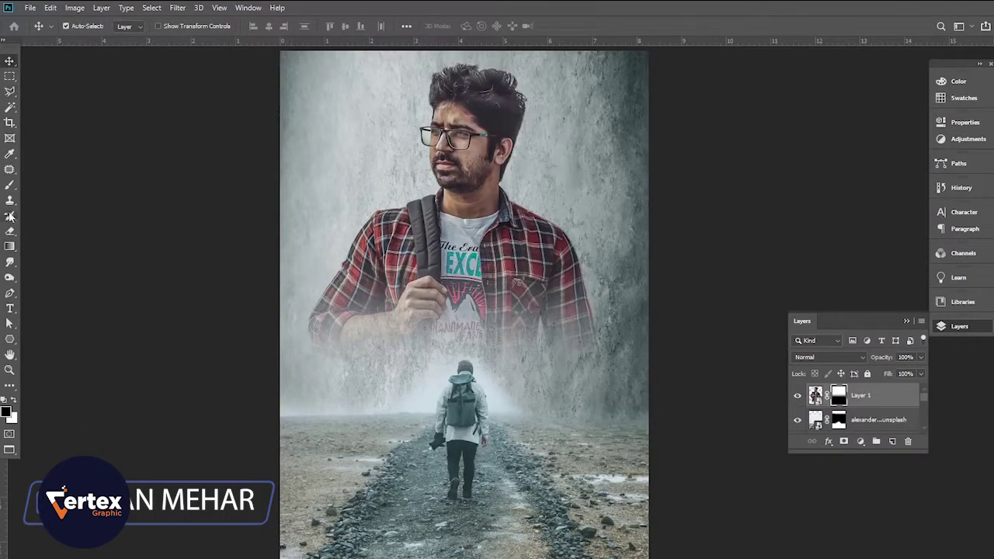
click(9, 185)
click(45, 186)
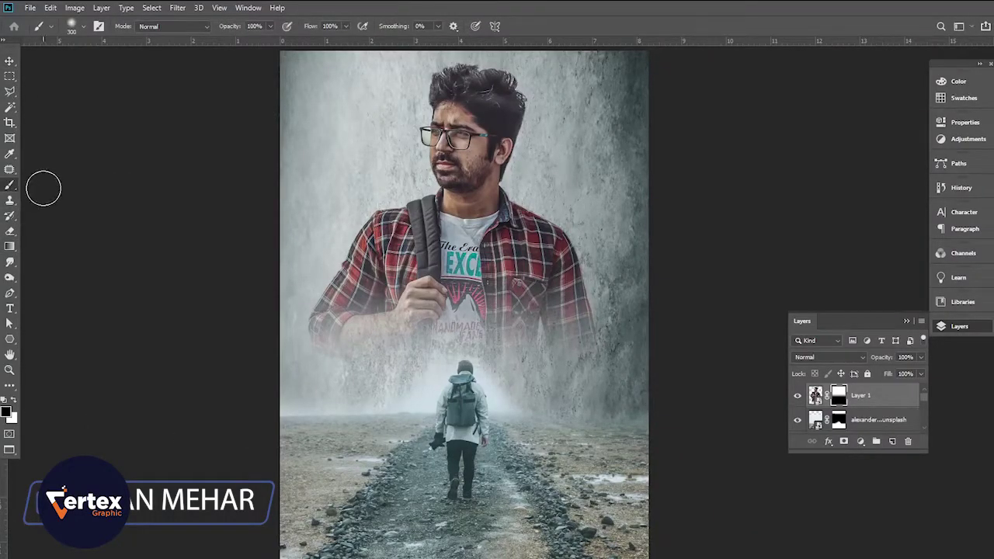
click(84, 27)
click(42, 117)
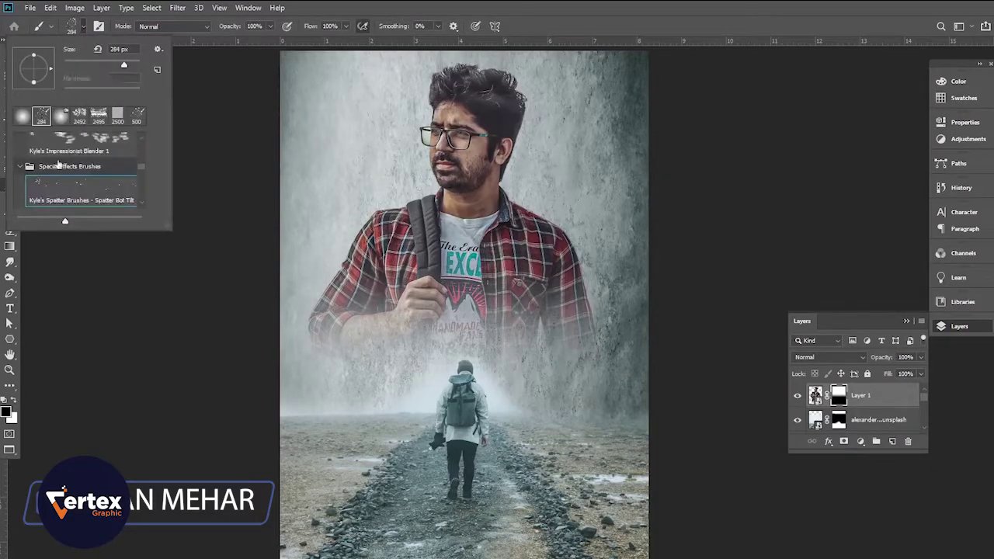
click(554, 437)
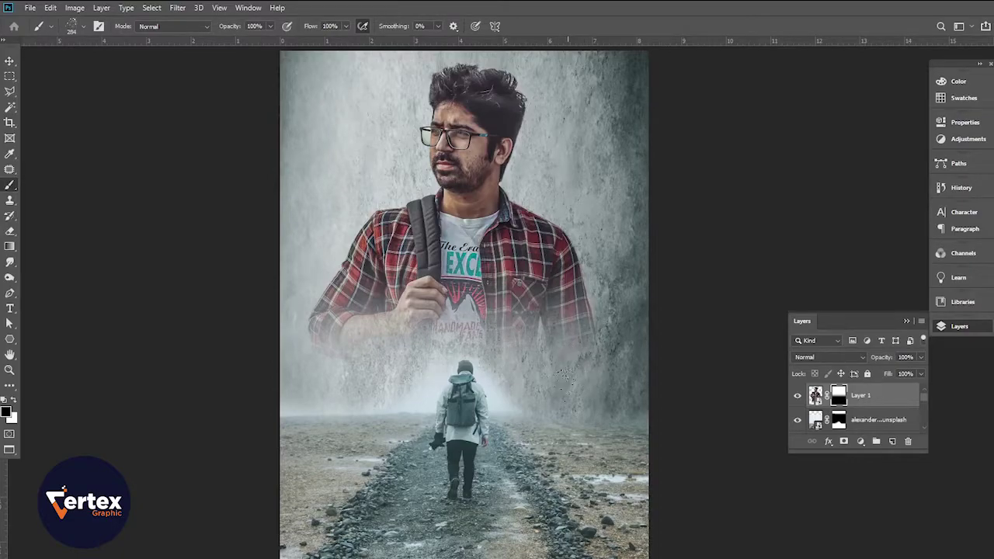
click(236, 29)
click(9, 60)
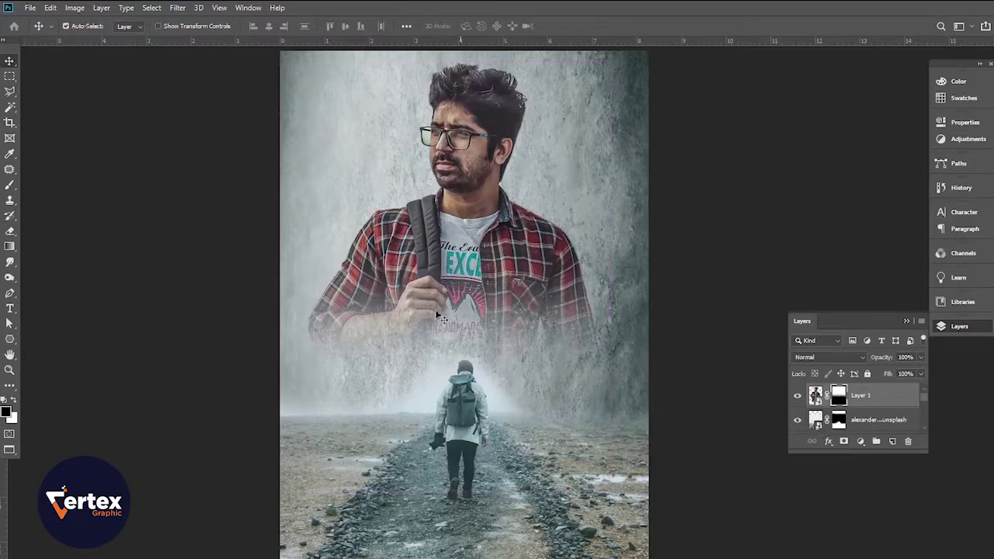
- Open the man's image in the Camera Raw Filter and set contrast +11, highlights -75 and shadows +57
click(816, 395)
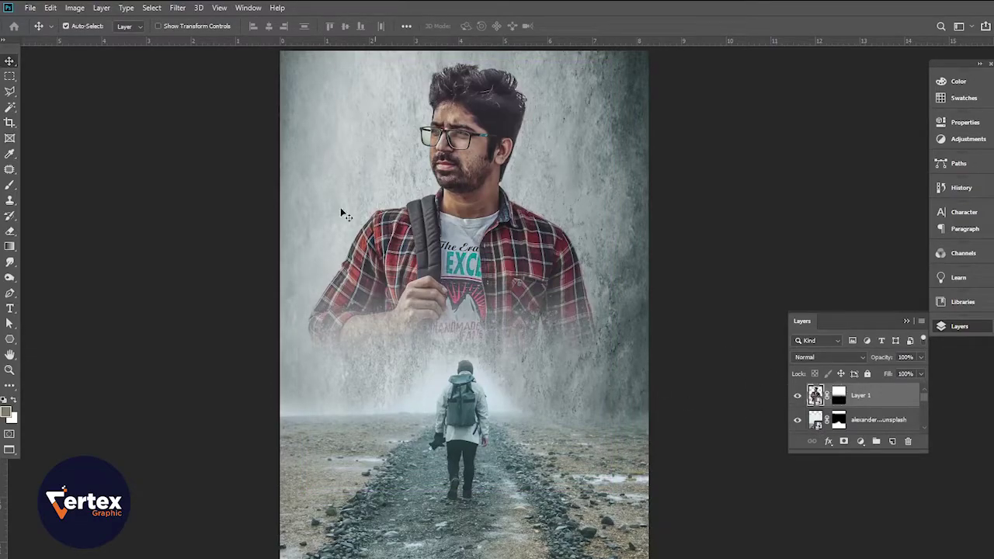
click(177, 8)
click(218, 82)
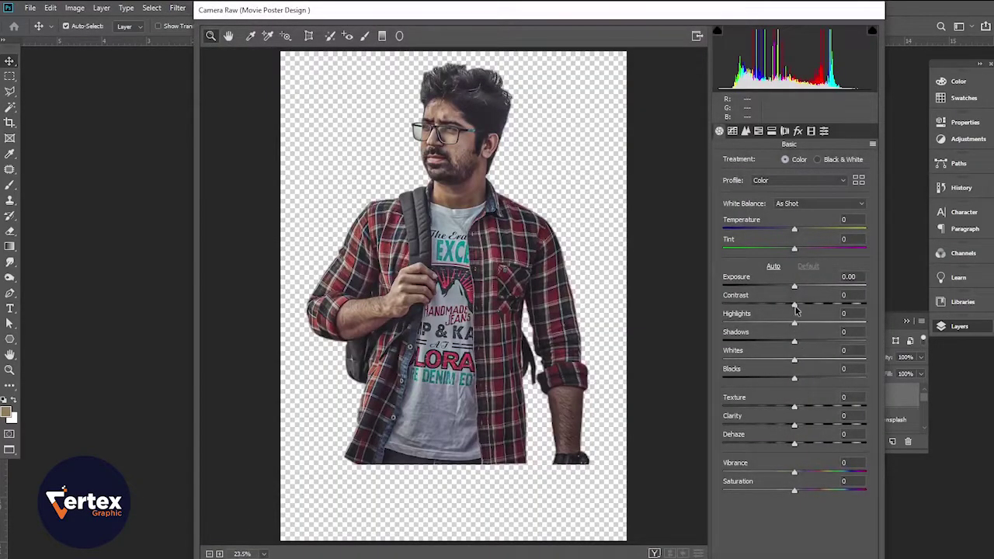
drag(794, 304, 662, 331)
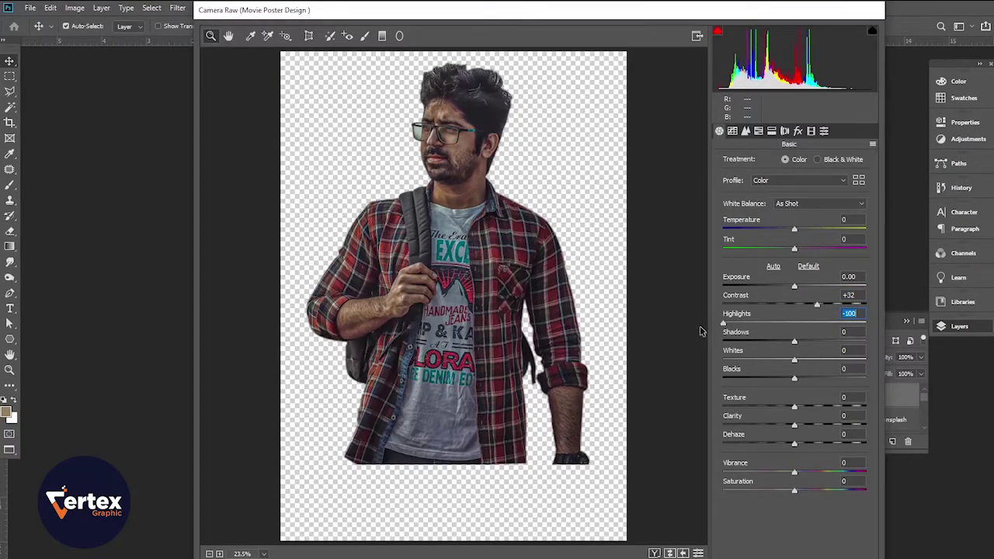
drag(723, 325, 731, 324)
drag(794, 341, 835, 347)
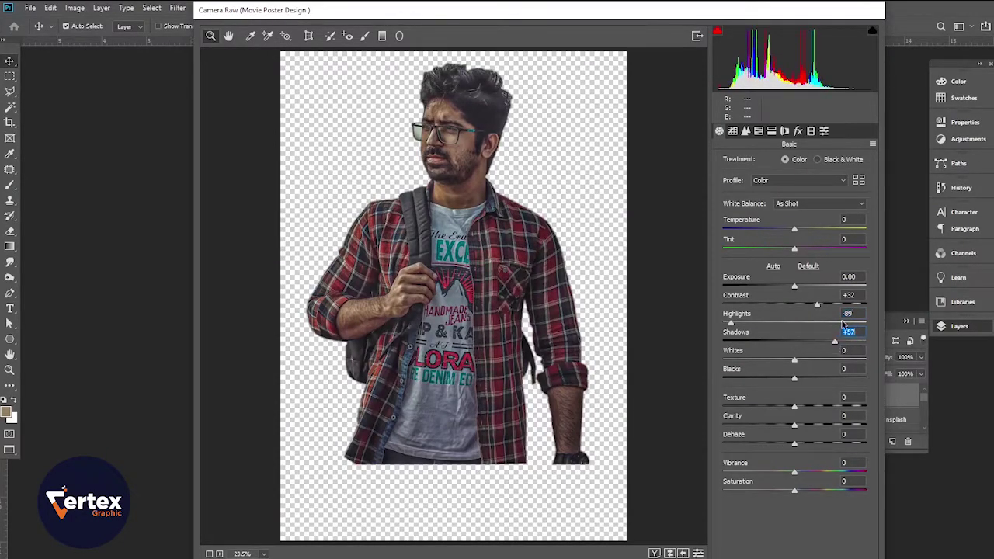
drag(817, 309, 803, 306)
drag(730, 326, 741, 327)
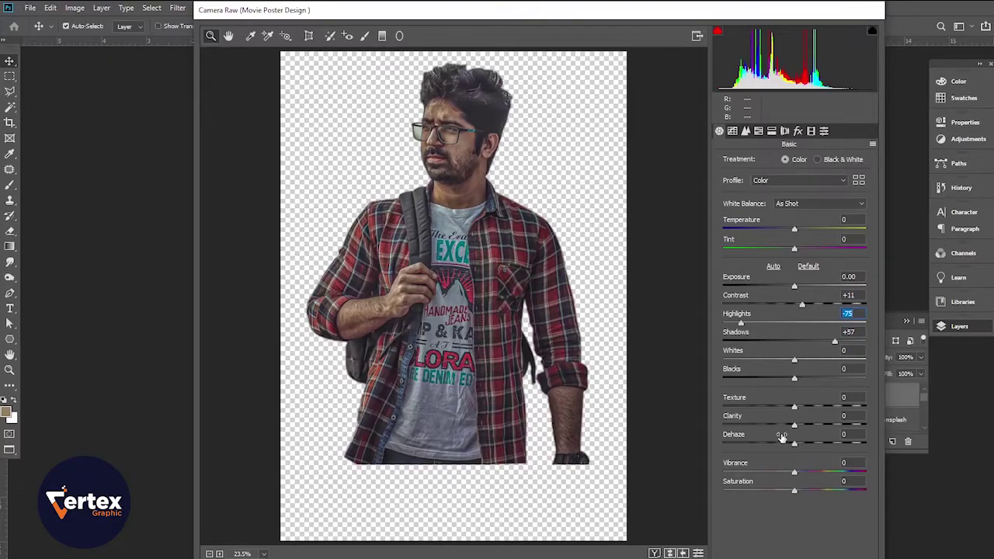
- Set clarity +23 and vibrance -8 for the man and apply the Camera Raw Filter
mouse_move(796, 427)
mouse_down()
mouse_move(803, 432)
mouse_move(797, 413)
mouse_up()
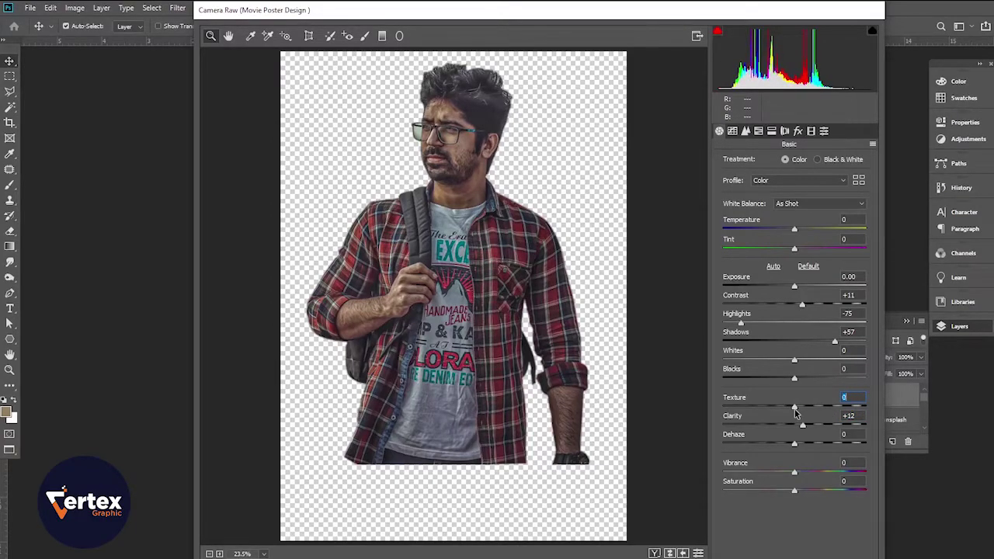
mouse_move(794, 473)
mouse_down()
mouse_move(760, 476)
mouse_move(790, 478)
mouse_up()
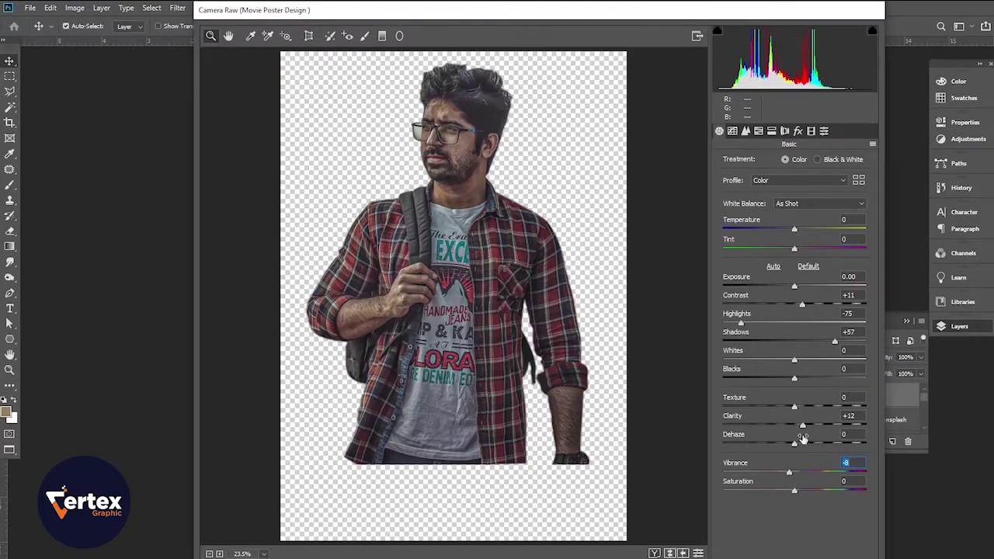
mouse_move(803, 425)
mouse_down()
mouse_move(818, 429)
mouse_move(816, 441)
mouse_up()
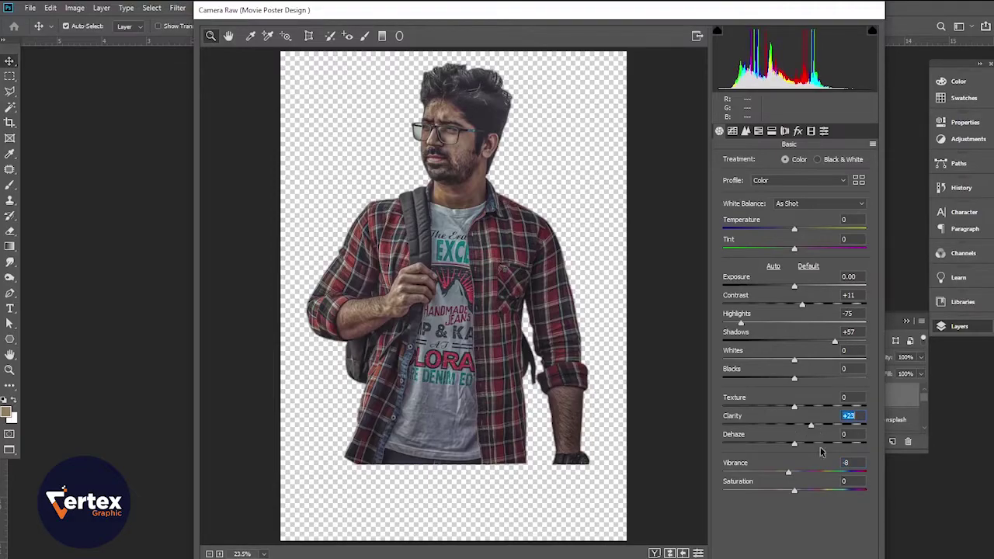
key(Return)
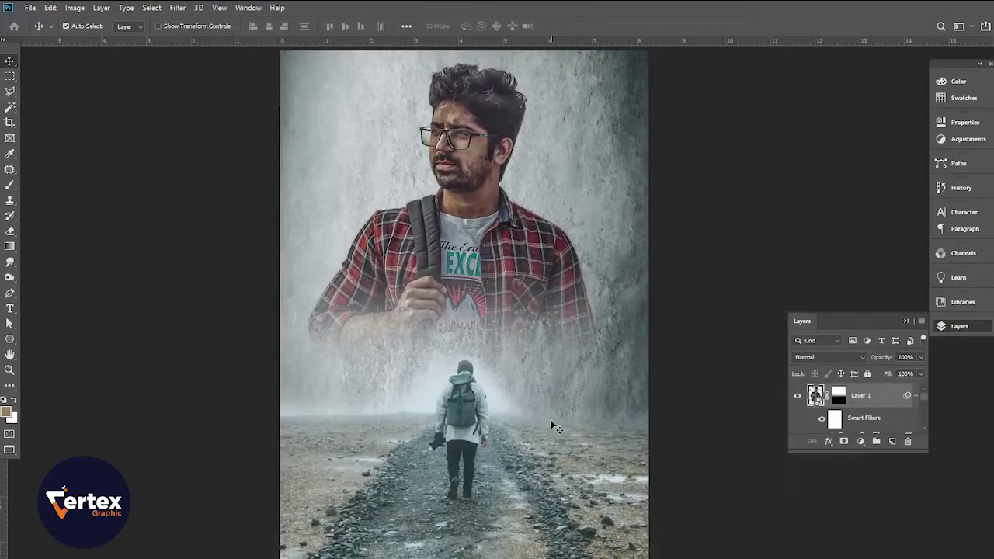
- Create a new empty layer above the man and clip it to his layer
drag(500, 271, 486, 288)
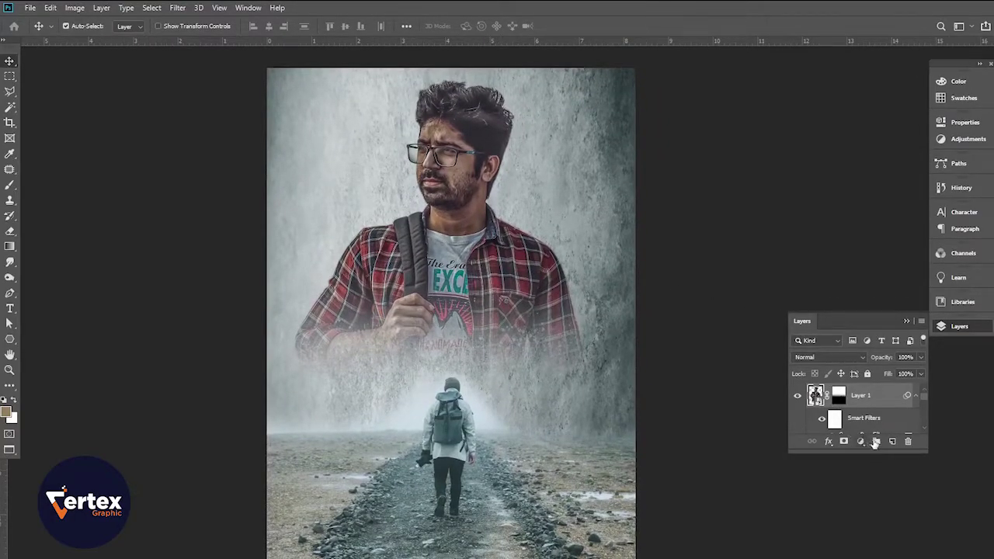
click(906, 440)
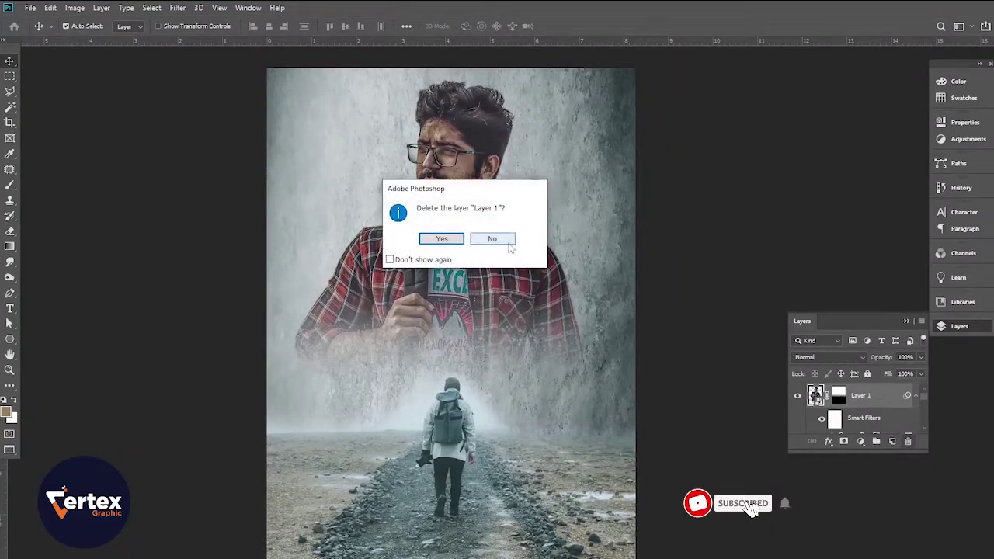
click(441, 238)
click(892, 441)
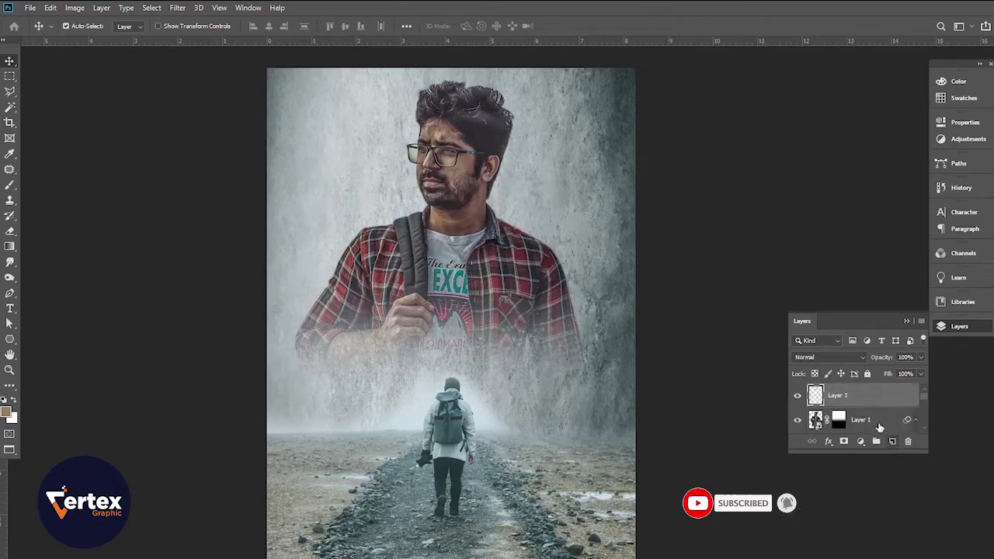
alt+click(852, 405)
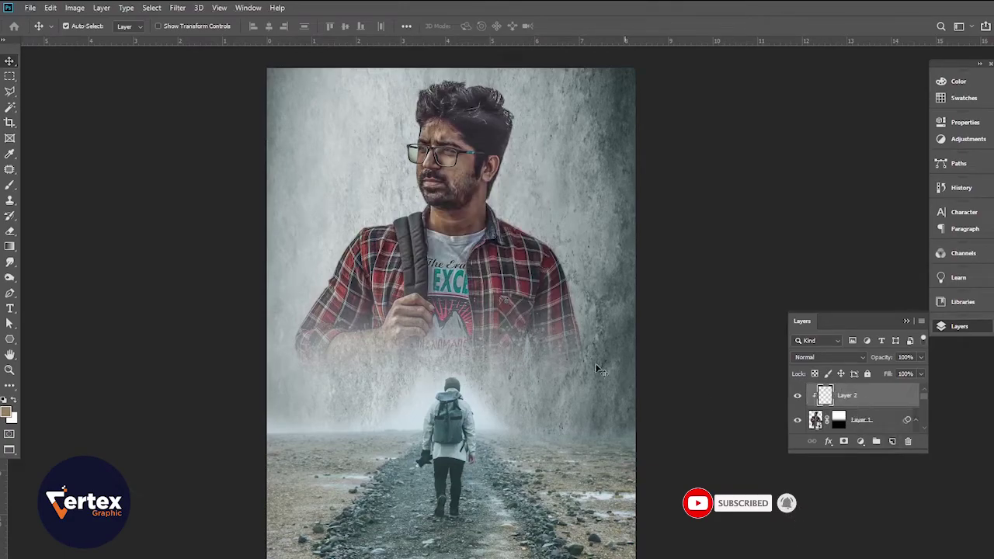
- Fill the clipped layer with 50% Gray at 100% opacity and set its blend mode to Overlay
click(50, 7)
click(62, 192)
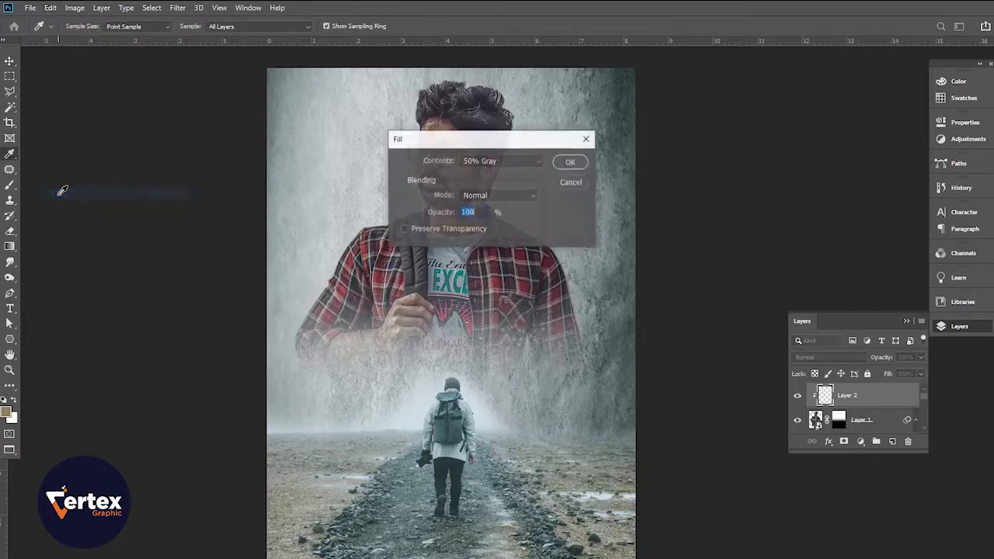
click(577, 166)
key(v)
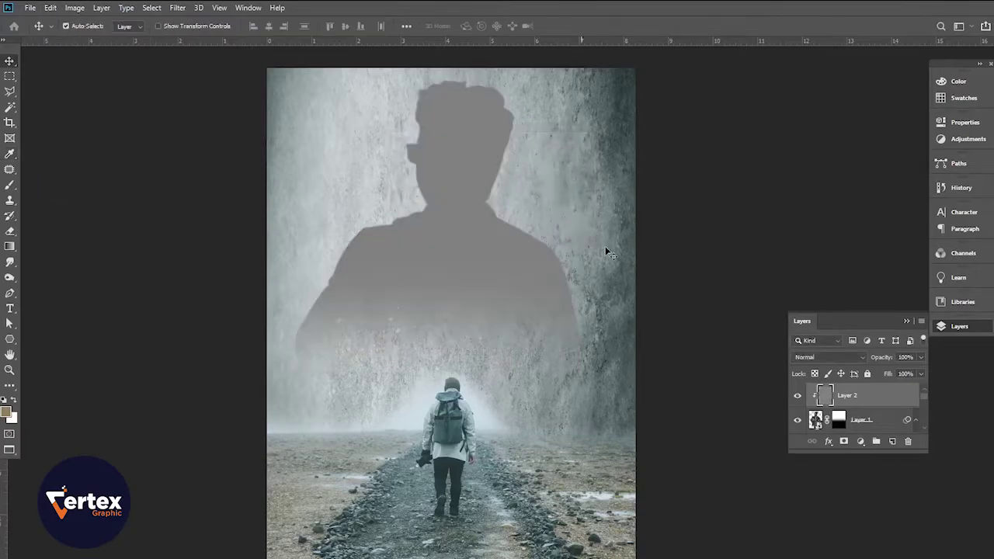
click(830, 358)
click(803, 448)
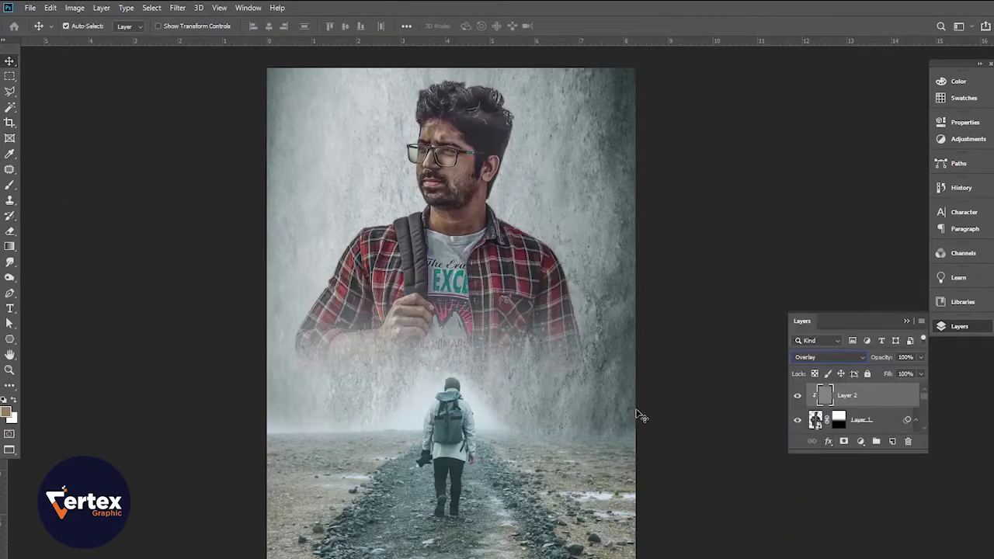
- Burn the side of the man's hair on the gray Overlay layer with midtones range, 23% exposure and a large soft brush
drag(420, 180, 486, 200)
drag(563, 179, 398, 309)
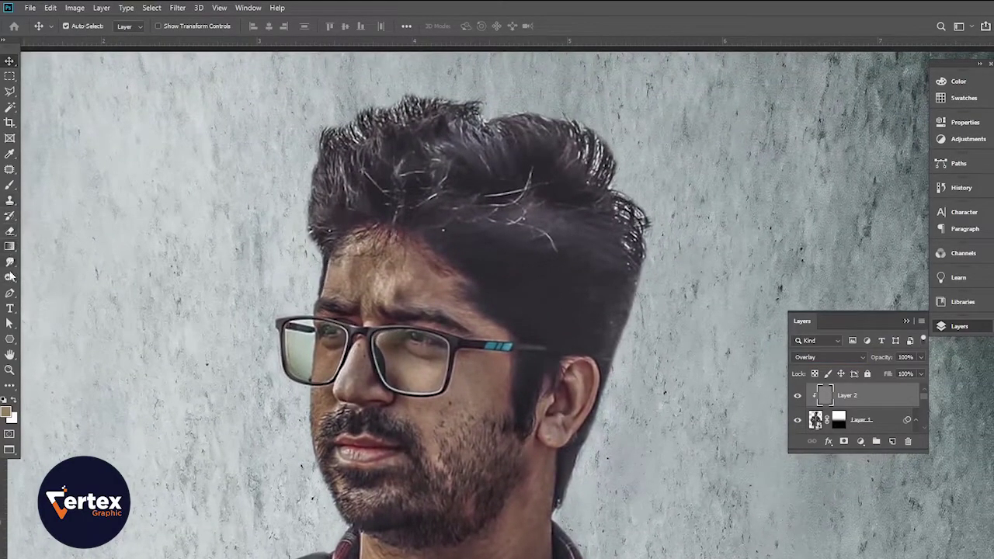
click(11, 278)
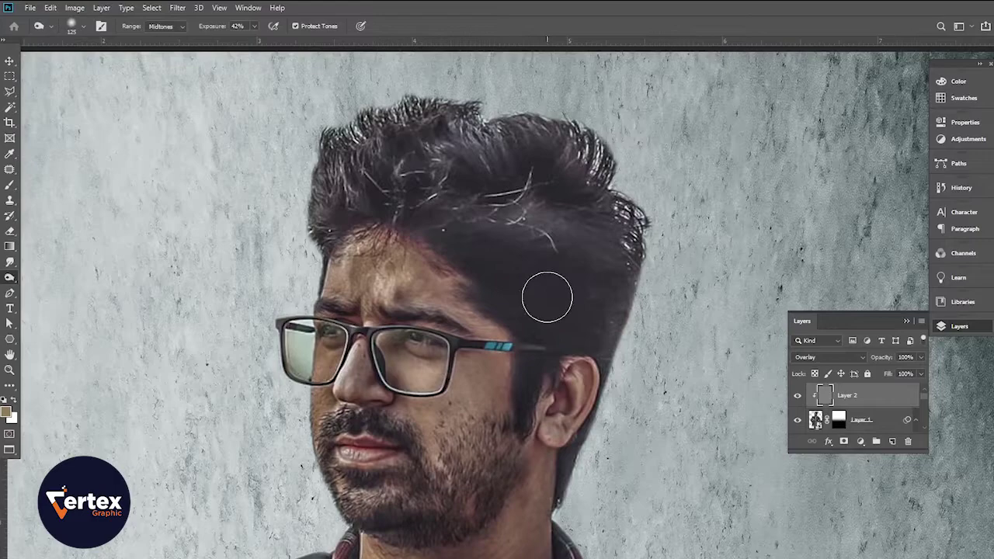
key(bracketright)
drag(214, 31, 202, 28)
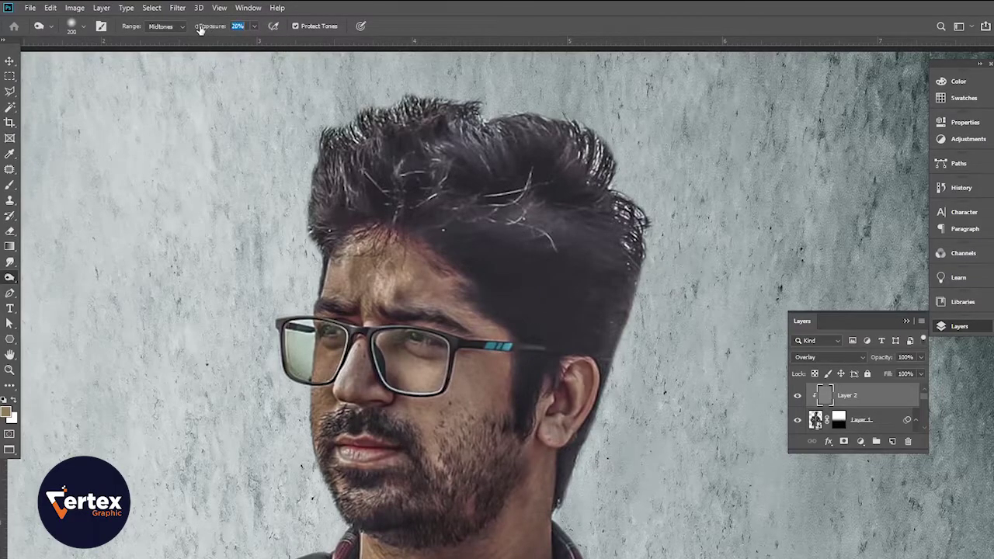
mouse_move(624, 316)
mouse_down()
mouse_move(595, 264)
mouse_move(534, 231)
mouse_move(586, 316)
mouse_move(619, 415)
mouse_move(604, 423)
mouse_move(561, 398)
mouse_move(574, 164)
mouse_move(559, 154)
mouse_move(564, 201)
mouse_move(356, 165)
mouse_move(358, 230)
mouse_move(508, 288)
mouse_move(634, 271)
mouse_move(596, 256)
mouse_move(625, 373)
mouse_move(612, 377)
mouse_up()
- Burn the man's beard, jaw and neck with a smaller soft brush of about 100 px
key(bracketleft)
key(bracketleft)
key(bracketleft)
key(bracketleft)
key(bracketleft)
key(bracketleft)
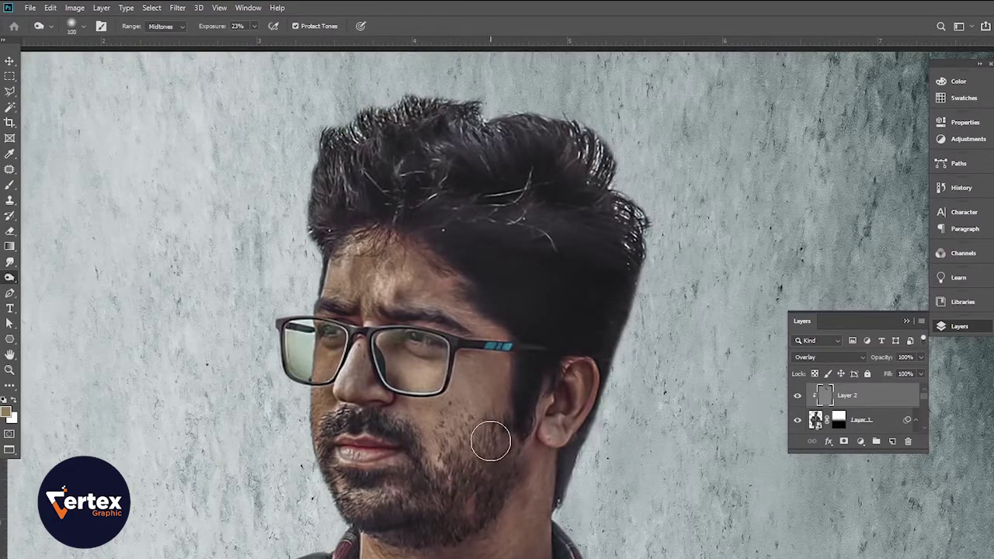
mouse_move(454, 452)
mouse_down()
mouse_move(507, 432)
mouse_move(435, 448)
mouse_move(456, 483)
mouse_move(475, 492)
mouse_move(502, 468)
mouse_move(435, 528)
mouse_move(370, 516)
mouse_move(433, 490)
mouse_move(323, 489)
mouse_move(374, 488)
mouse_move(321, 463)
mouse_move(349, 434)
mouse_move(396, 440)
mouse_move(321, 431)
mouse_move(406, 452)
mouse_move(415, 496)
mouse_move(334, 494)
mouse_move(318, 464)
mouse_move(353, 511)
mouse_move(455, 520)
mouse_move(494, 504)
mouse_move(401, 538)
mouse_move(468, 522)
mouse_move(531, 421)
mouse_move(495, 493)
mouse_move(541, 367)
mouse_move(521, 406)
mouse_move(516, 467)
mouse_move(462, 419)
mouse_move(418, 343)
mouse_move(436, 325)
mouse_move(385, 316)
mouse_move(476, 328)
mouse_move(402, 328)
mouse_move(317, 304)
mouse_move(340, 309)
mouse_move(331, 320)
mouse_move(441, 455)
mouse_move(550, 458)
mouse_move(571, 442)
mouse_move(561, 512)
mouse_move(584, 418)
mouse_move(567, 514)
mouse_up()
- Burn the backpack strap and the plaid shirt on both sides with a 125 px brush
scroll(543, 382, down, 5)
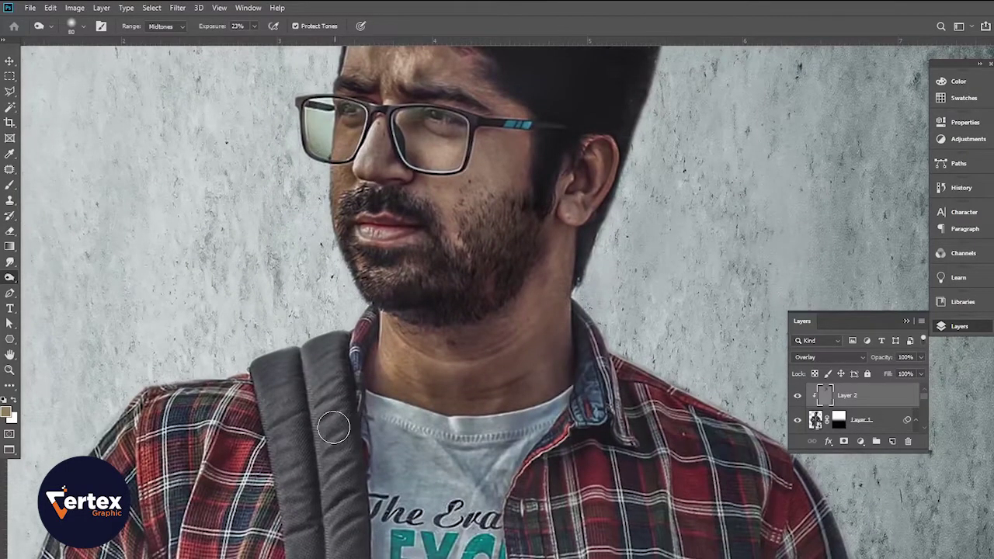
key(bracketright)
key(bracketright)
key(bracketright)
mouse_move(298, 374)
mouse_down()
mouse_move(278, 391)
mouse_move(307, 545)
mouse_move(318, 356)
mouse_move(351, 543)
mouse_move(332, 543)
mouse_move(297, 396)
mouse_up()
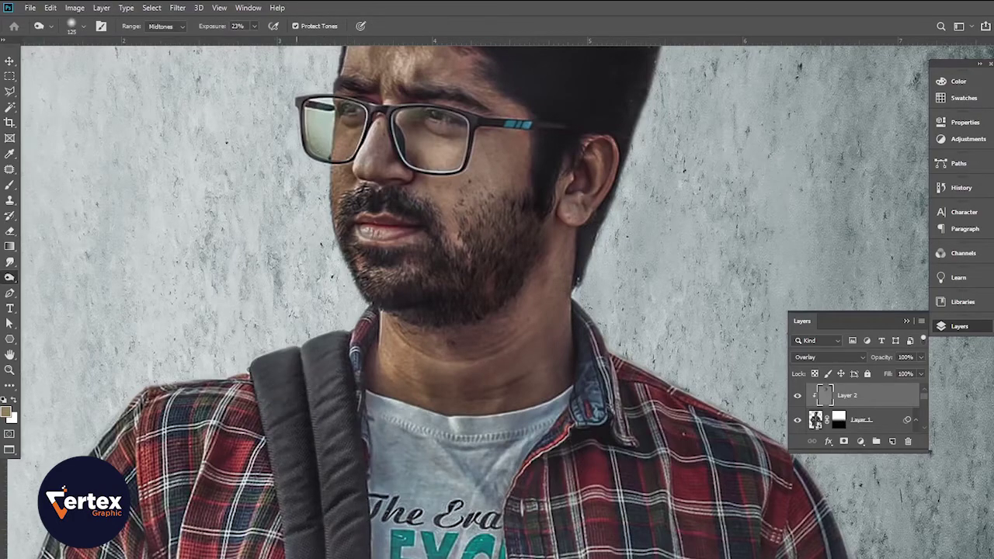
mouse_move(639, 444)
mouse_down()
mouse_move(570, 502)
mouse_move(581, 443)
mouse_move(513, 539)
mouse_move(548, 490)
mouse_move(626, 458)
mouse_move(641, 385)
mouse_move(757, 456)
mouse_move(837, 555)
mouse_up()
drag(200, 479, 220, 558)
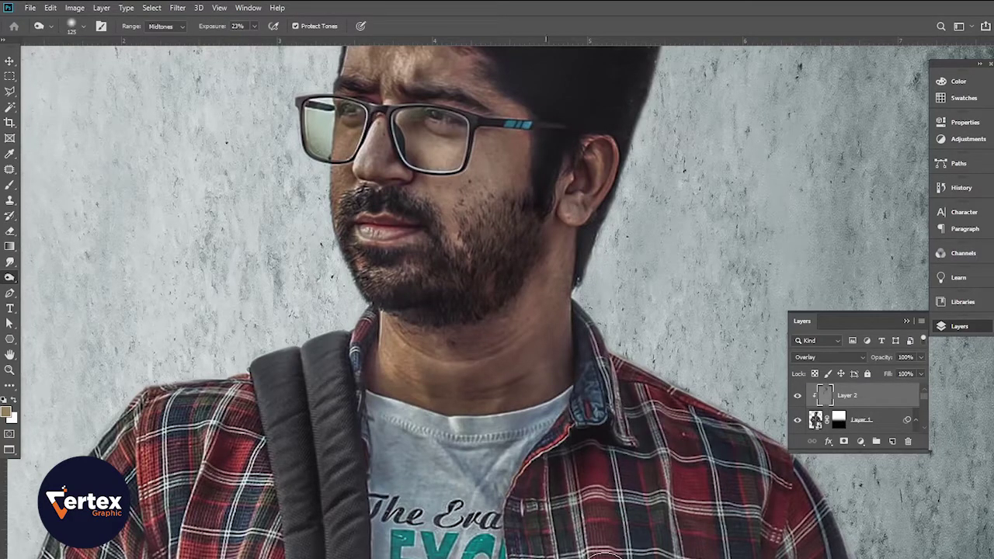
- Compare the man with and without the gray Overlay burn layer at full-poster view
alt+click(492, 353)
alt+click(491, 353)
click(797, 396)
click(797, 395)
click(797, 395)
click(797, 397)
alt+click(557, 415)
alt+click(557, 414)
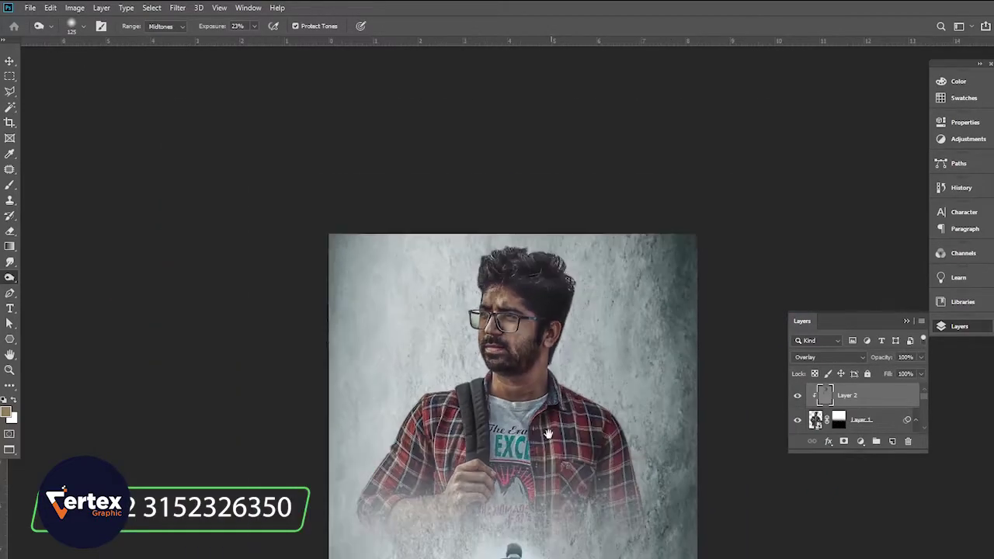
drag(543, 425, 519, 313)
mouse_move(521, 376)
mouse_down()
mouse_move(526, 422)
mouse_move(526, 393)
mouse_up()
key(v)
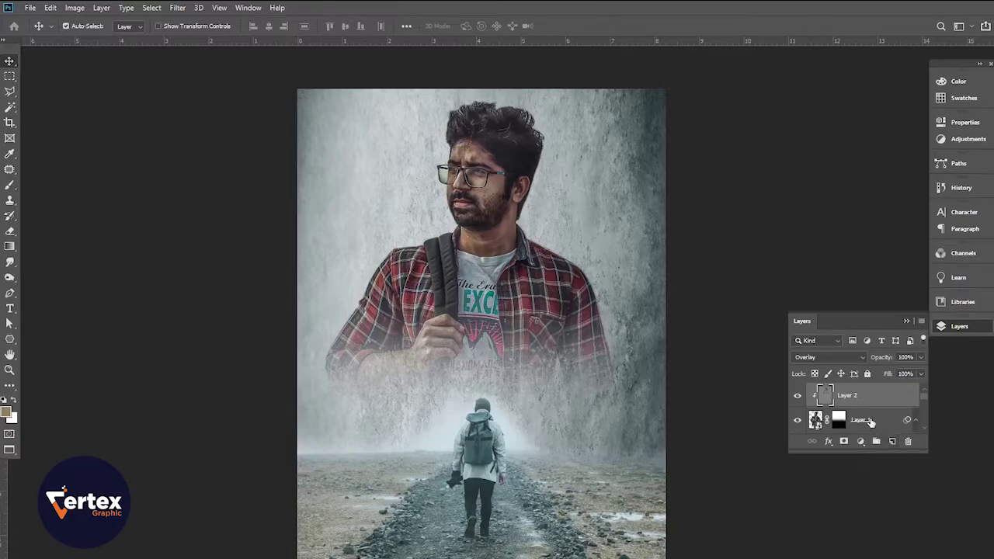
- Inspect the lower layers and check the effect of the road photo and the Vibrance 1 adjustment by toggling their visibility
scroll(870, 421, down, 3)
click(797, 405)
click(798, 405)
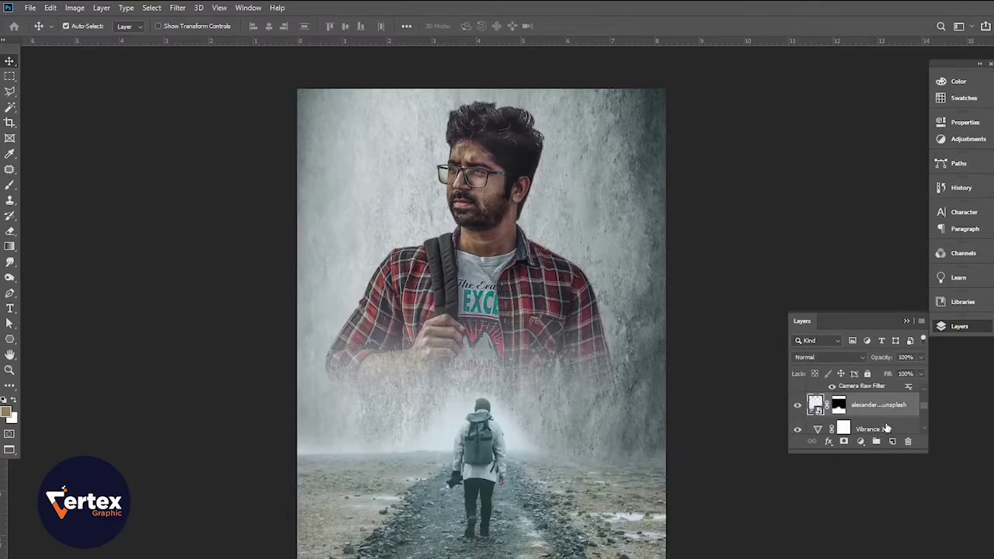
scroll(876, 431, down, 2)
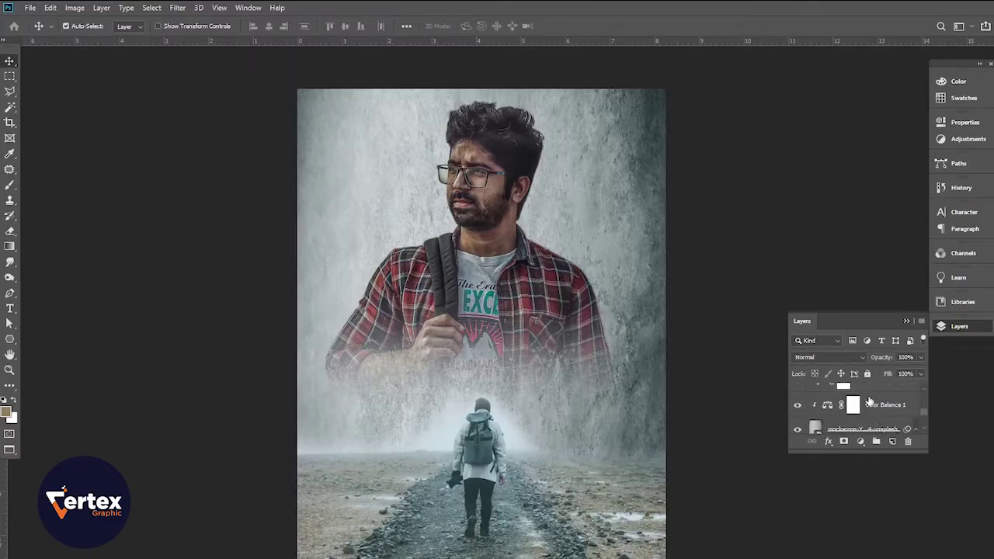
scroll(867, 394, up, 1)
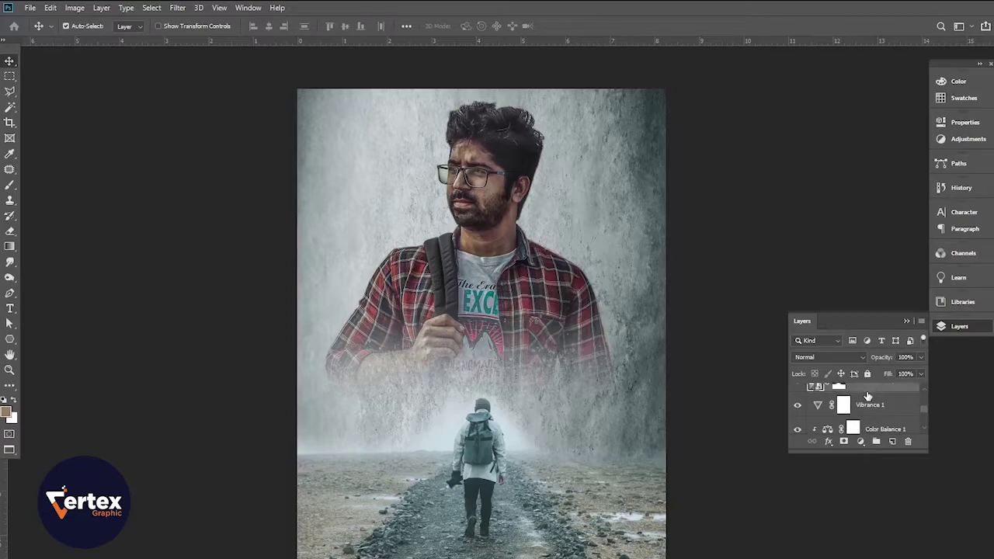
scroll(868, 404, down, 2)
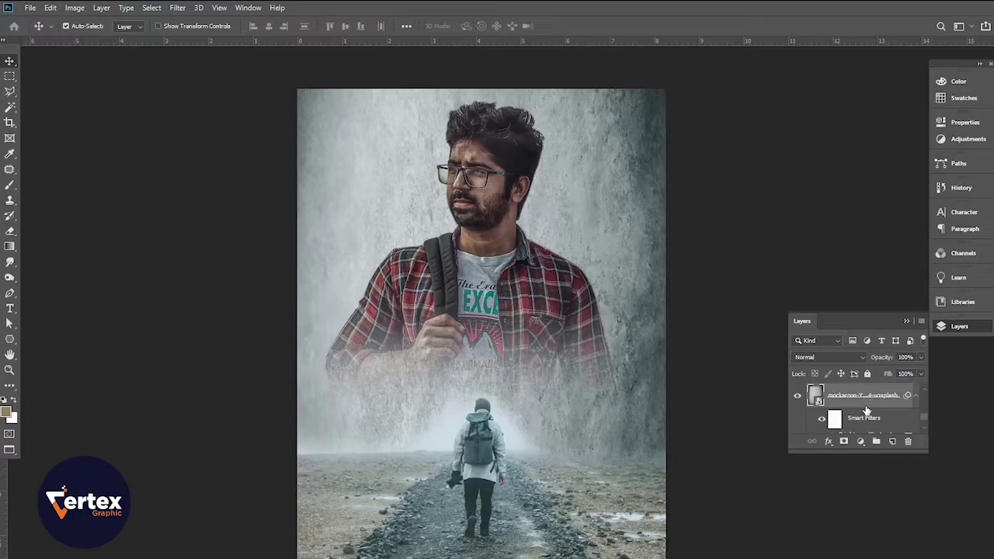
scroll(867, 411, up, 2)
scroll(867, 411, up, 1)
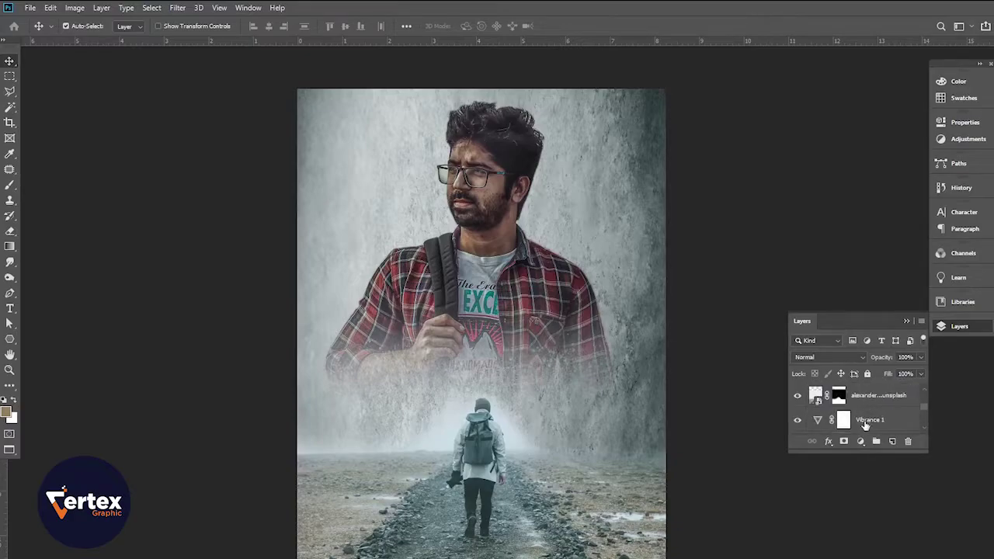
click(870, 420)
click(797, 421)
click(798, 422)
click(797, 422)
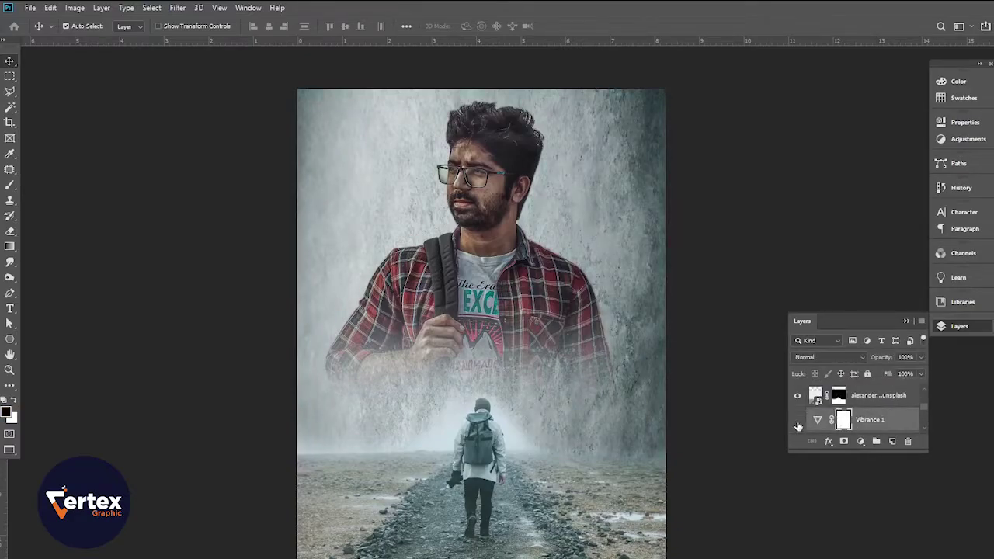
click(797, 422)
- Create a new empty layer above Vibrance 1 and choose a soft round brush for painting on it
click(886, 442)
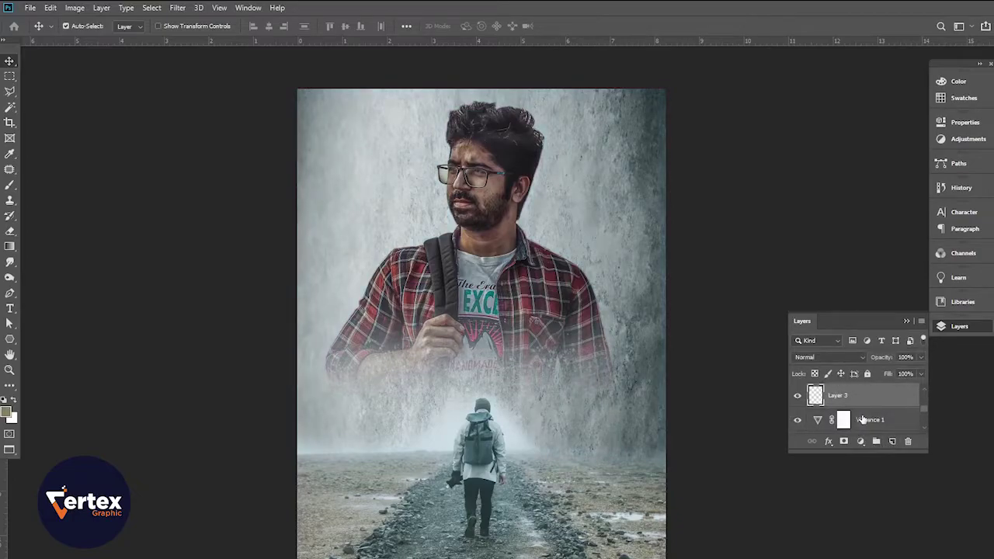
click(9, 185)
right_click(9, 187)
click(45, 184)
click(82, 26)
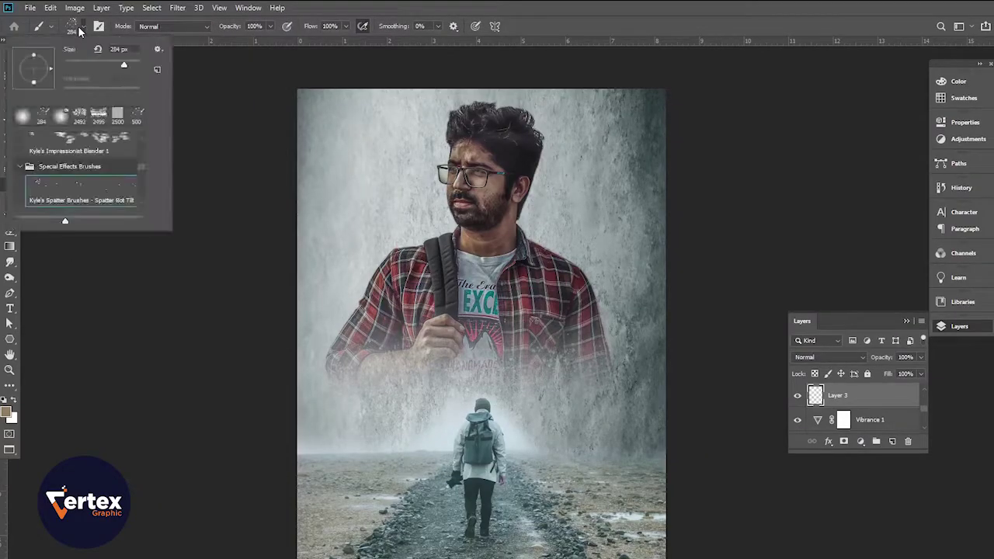
click(21, 115)
click(574, 45)
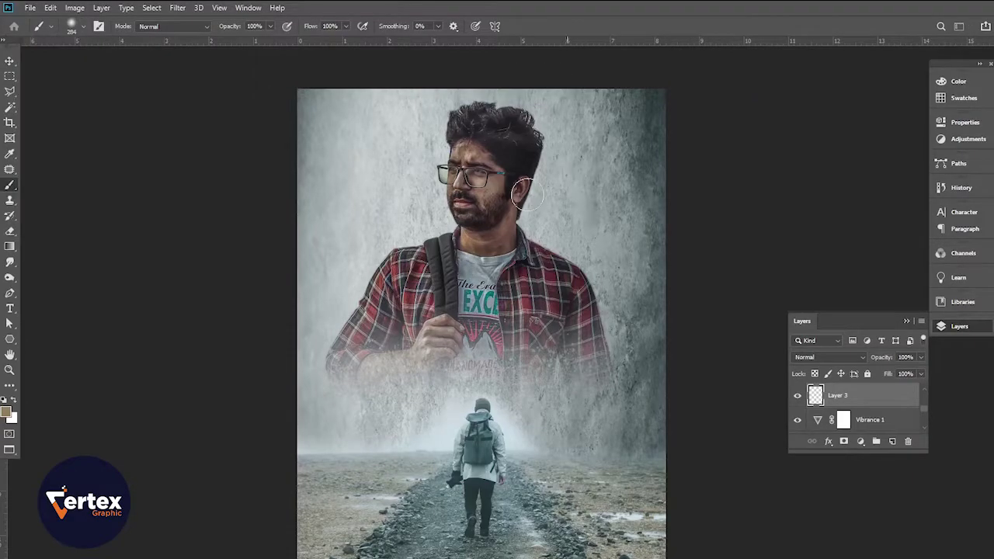
- Try painting a band of fog across the horizon in a light colour sampled from the mist
alt+click(368, 445)
key(bracketright)
key(bracketright)
drag(290, 455, 683, 450)
key(bracketright)
key(bracketright)
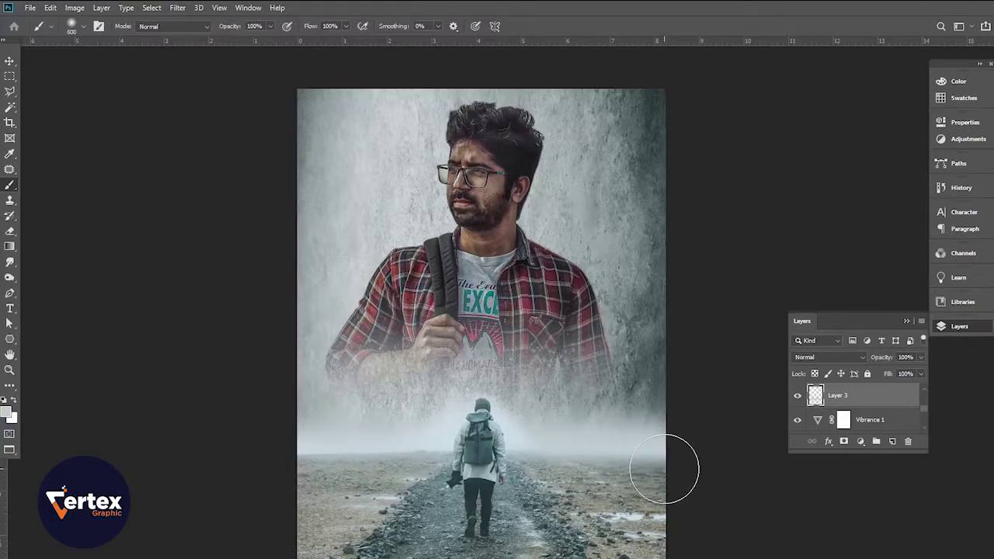
key(ctrl+z)
- Move the empty layer above the road photo and paint sampled light fog across the horizon with a 600 px soft brush
scroll(854, 417, up, 1)
scroll(855, 418, up, 1)
scroll(858, 422, down, 1)
mouse_move(858, 423)
mouse_down()
mouse_move(863, 373)
mouse_move(856, 422)
mouse_move(851, 405)
mouse_up()
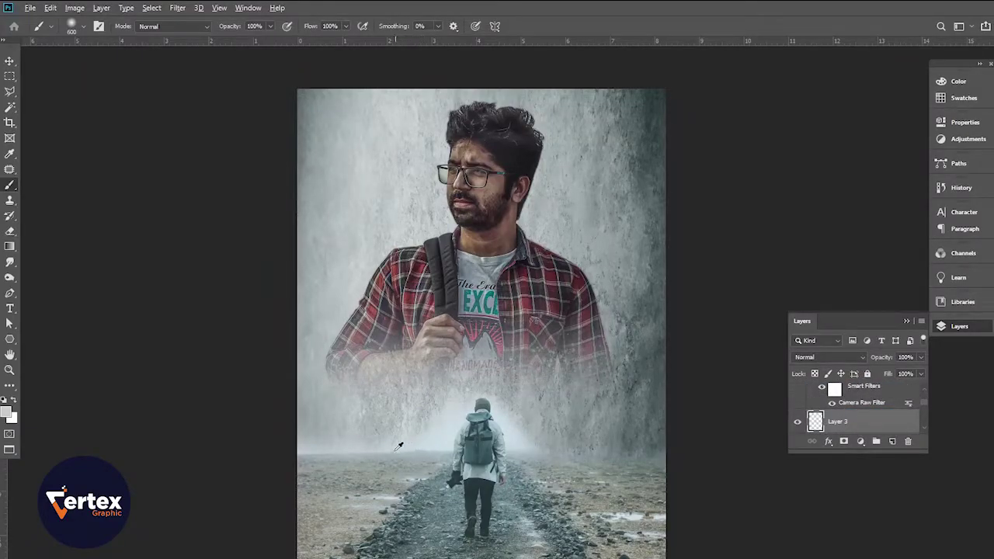
drag(289, 456, 681, 443)
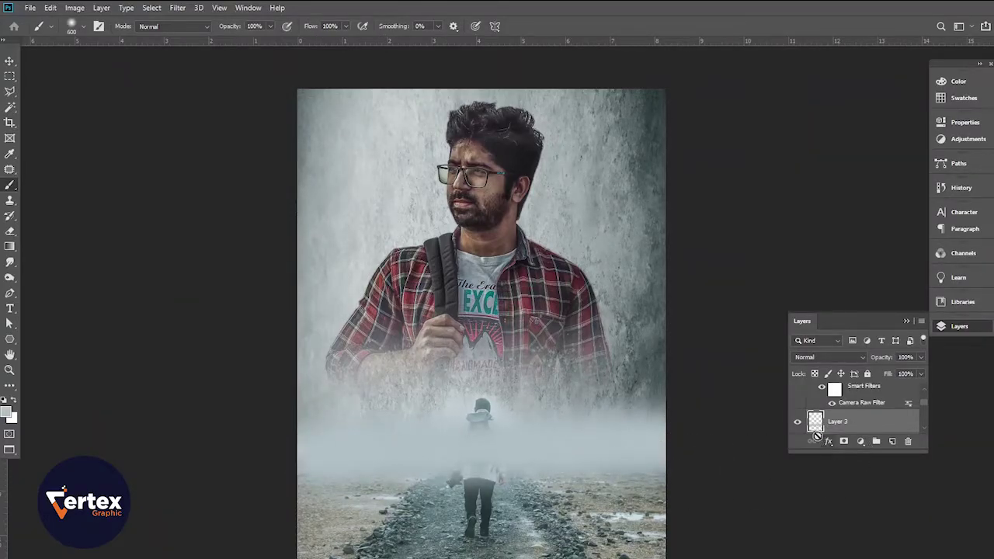
- Reduce the fog layer's opacity to 65% and place it directly beneath the road photo's layer
click(9, 60)
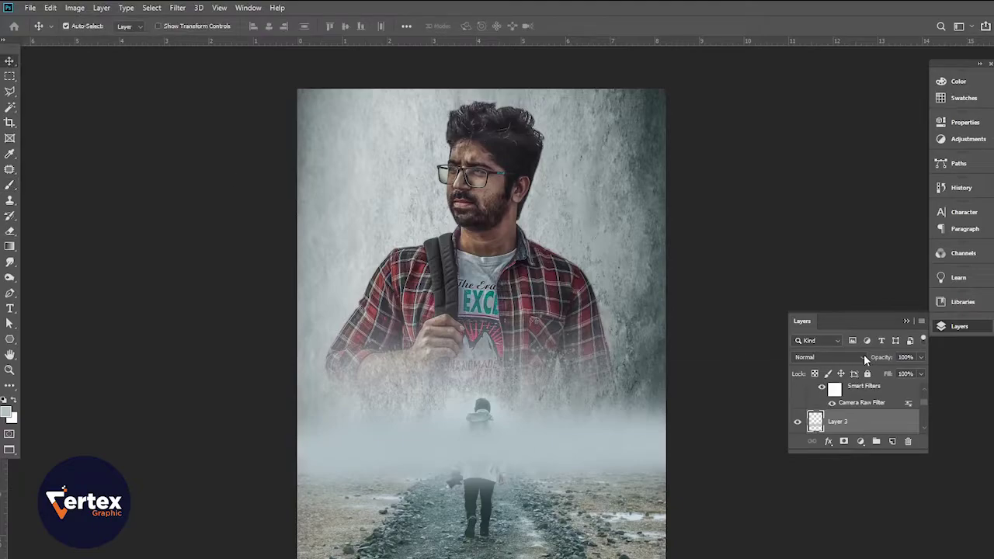
drag(885, 362, 864, 363)
mouse_move(875, 432)
mouse_down()
mouse_move(875, 470)
mouse_move(866, 416)
mouse_up()
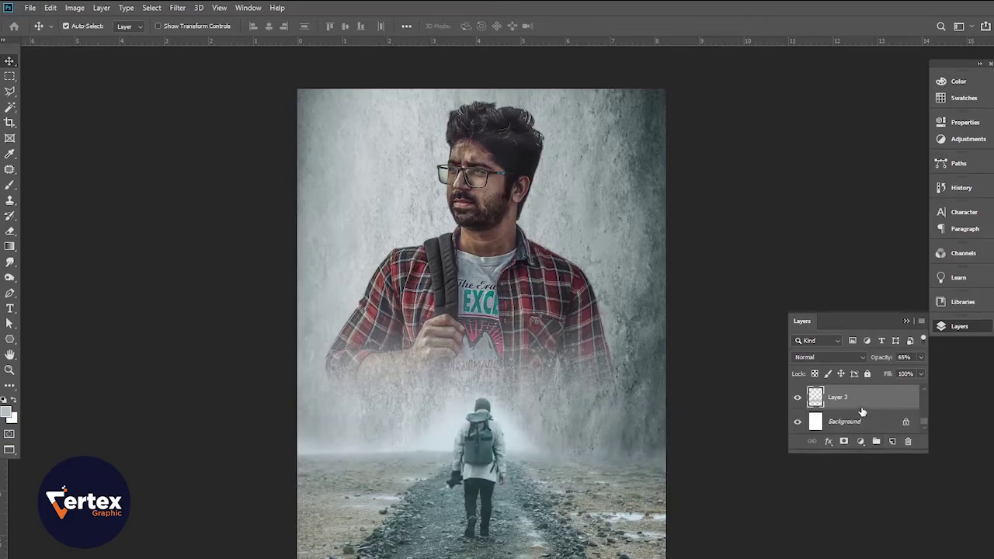
scroll(861, 404, up, 4)
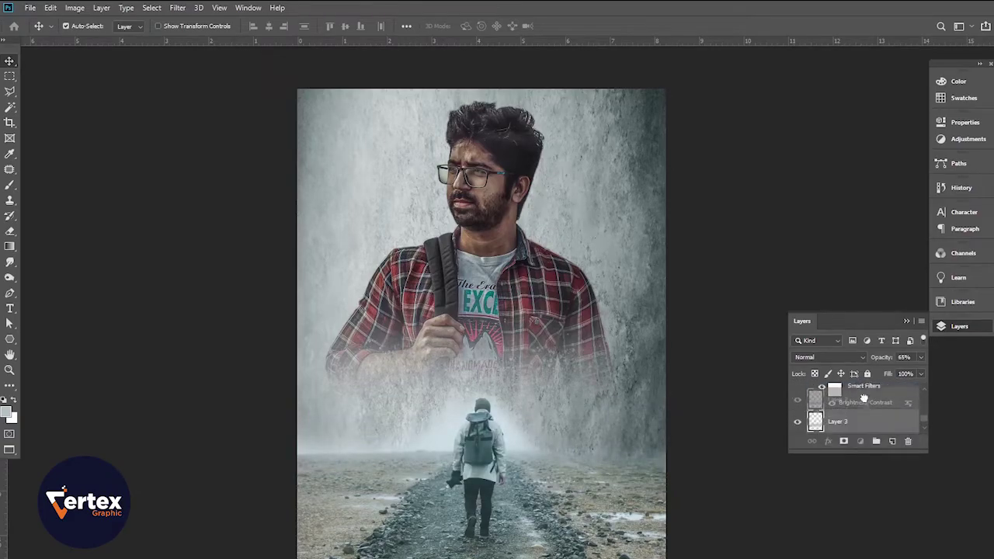
drag(863, 376, 864, 417)
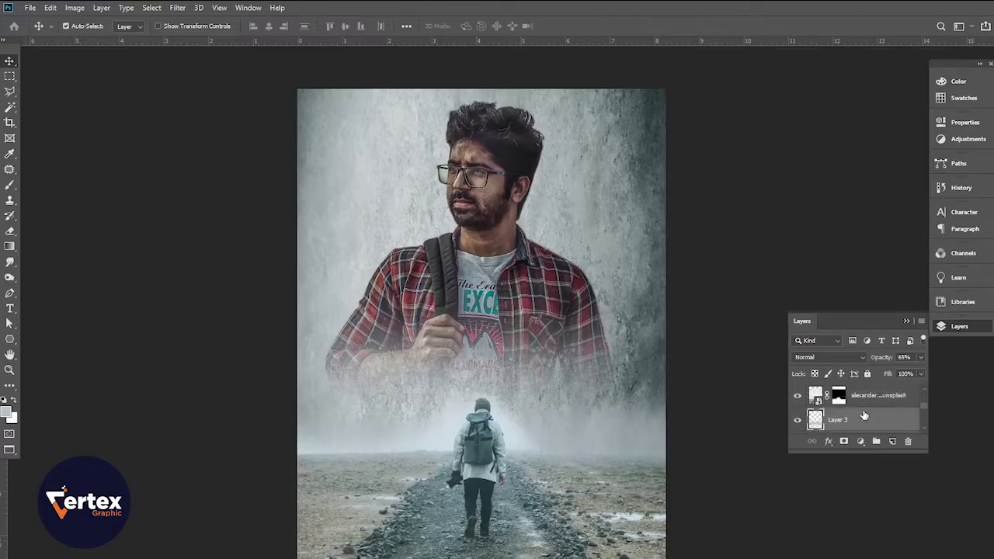
- Compare the poster with and without the fog layer
click(798, 422)
click(798, 422)
click(797, 422)
click(797, 421)
click(798, 422)
click(798, 422)
- Stamp all visible layers into a new merged layer above the gray Overlay layer
scroll(873, 417, up, 2)
click(868, 401)
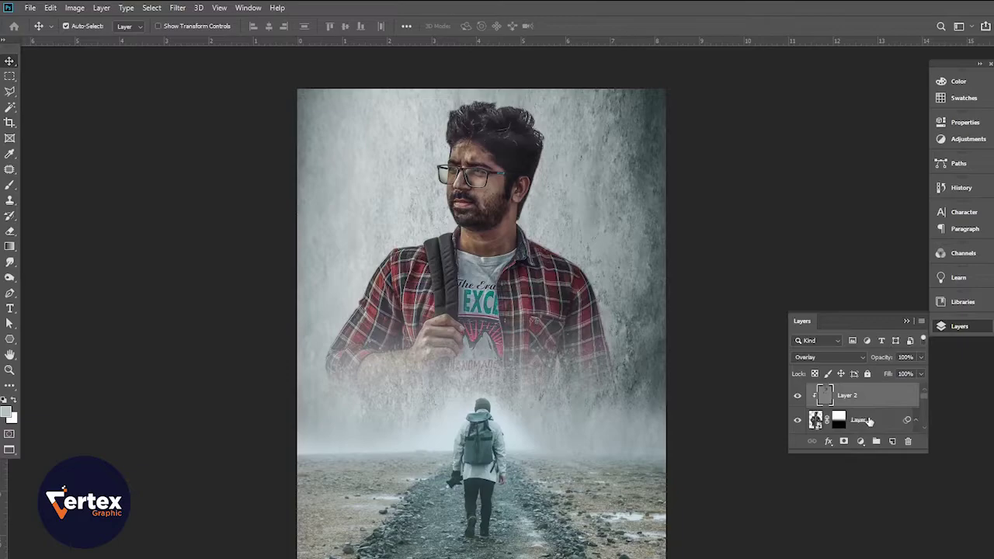
key(ctrl+alt+shift+e)
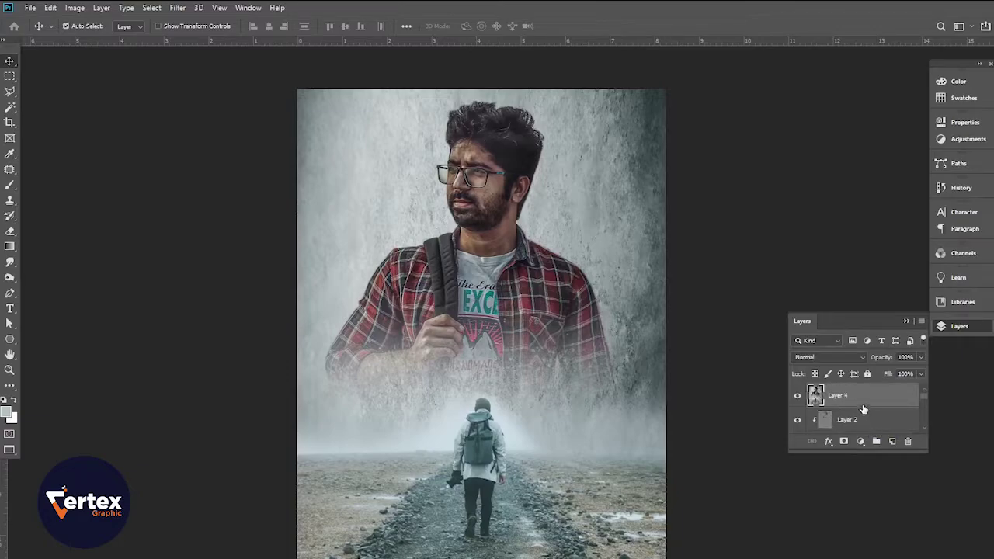
- Add a Levels adjustment above the merged layer with output levels 9 and 234
click(860, 441)
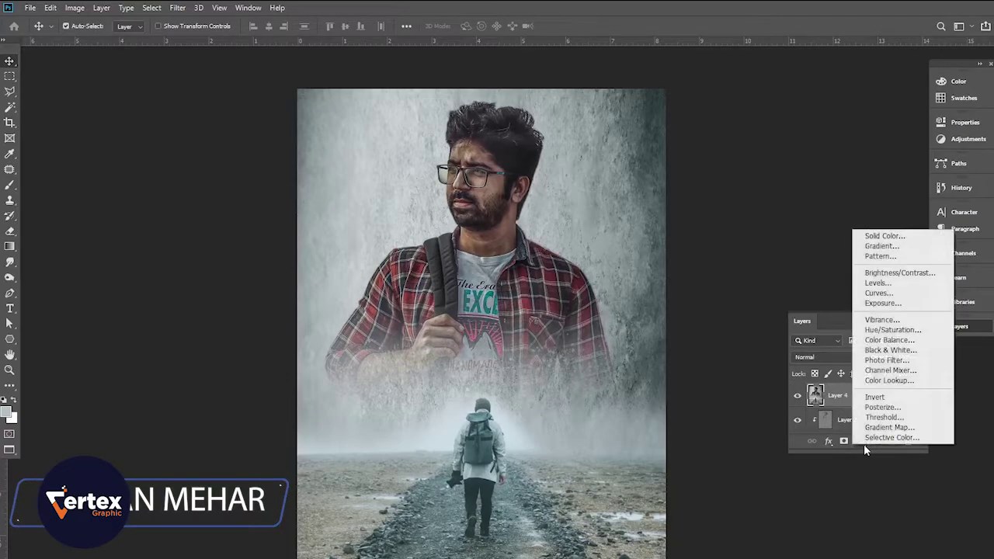
click(882, 283)
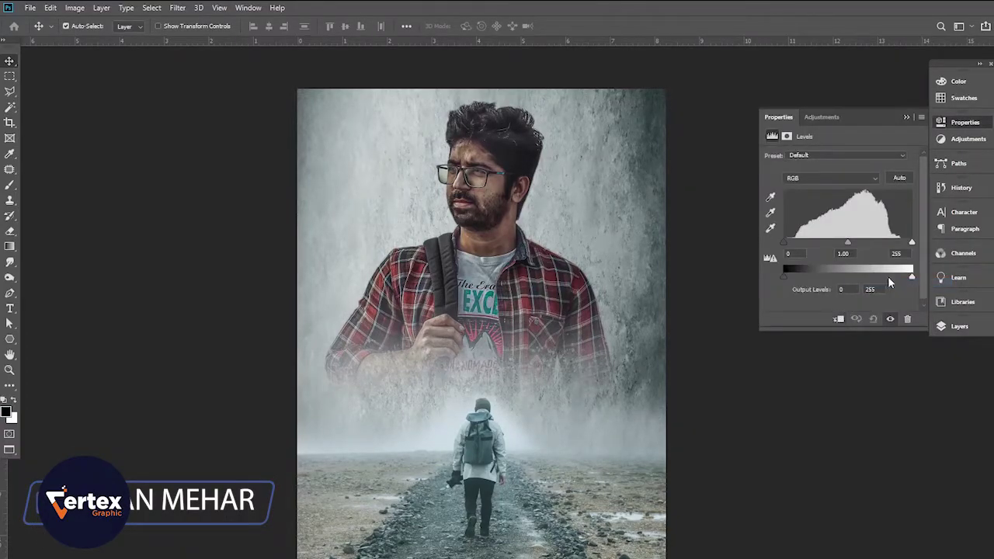
drag(911, 278, 899, 278)
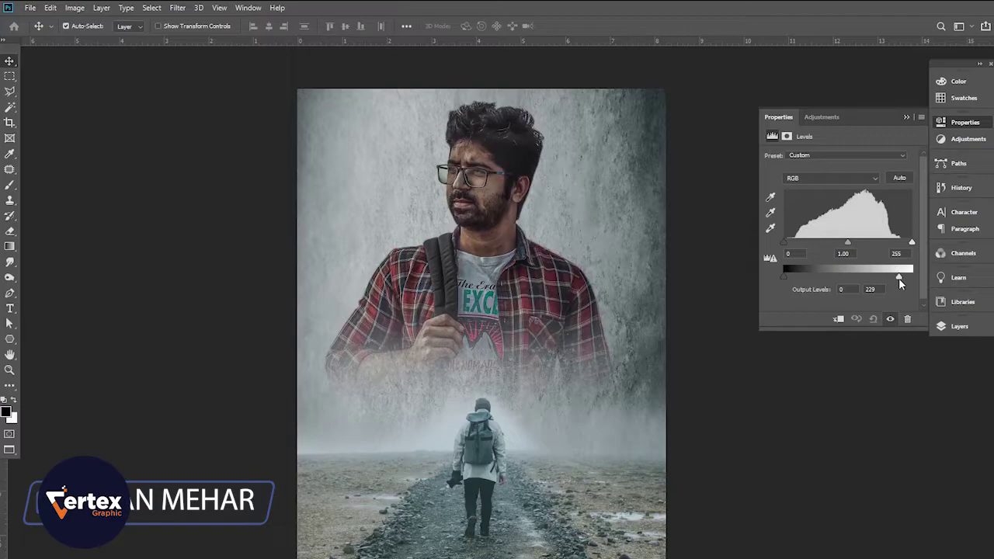
mouse_move(784, 276)
mouse_down()
mouse_move(802, 278)
mouse_move(789, 284)
mouse_up()
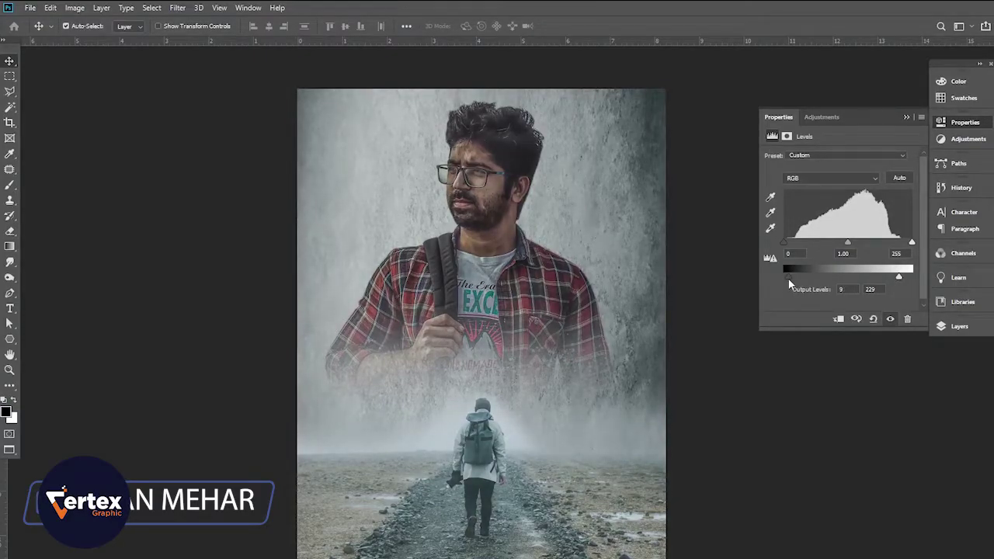
mouse_move(899, 278)
mouse_down()
mouse_move(912, 279)
mouse_move(902, 283)
mouse_up()
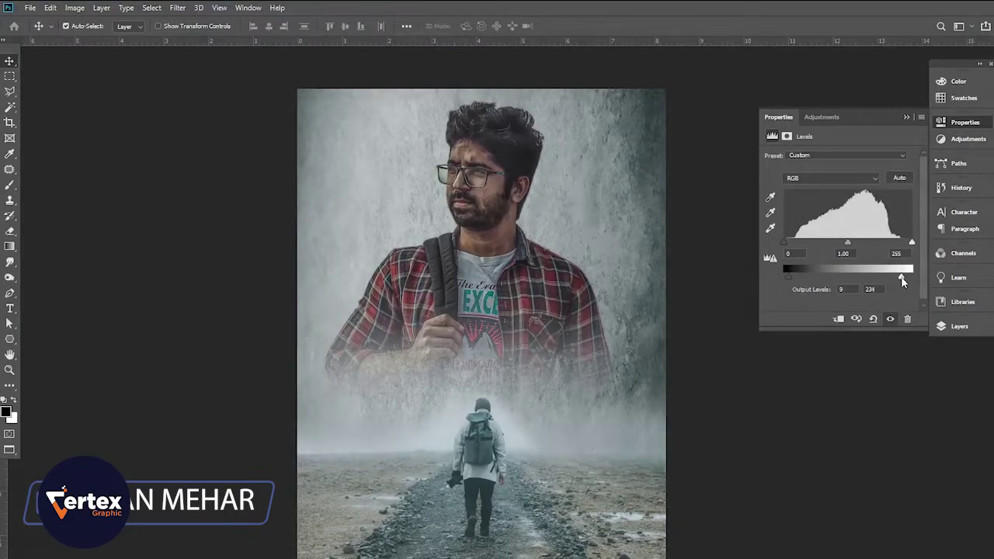
click(907, 117)
click(959, 327)
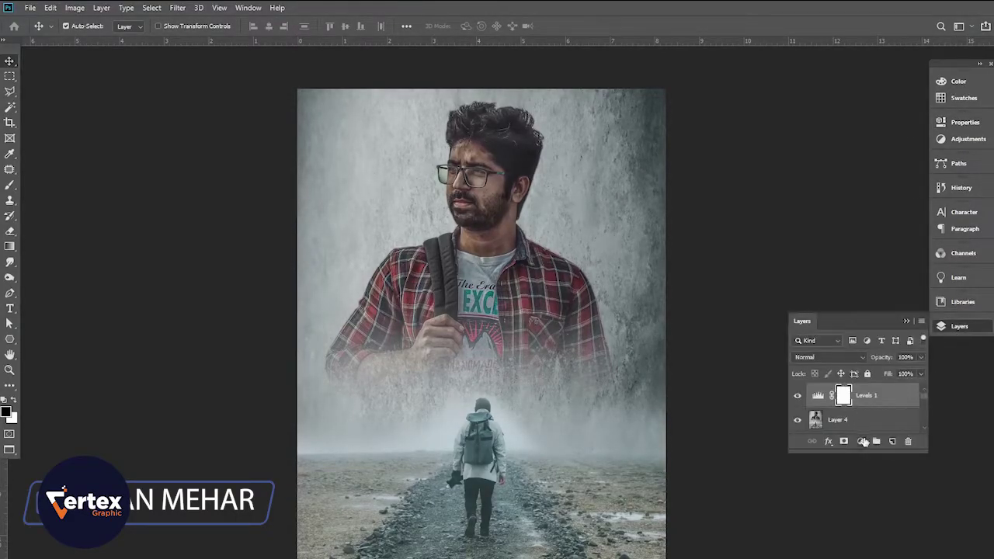
- Add a Curves adjustment above the Levels layer with a gentle S-curve that slightly lowers the shadows and raises the highlights
click(860, 442)
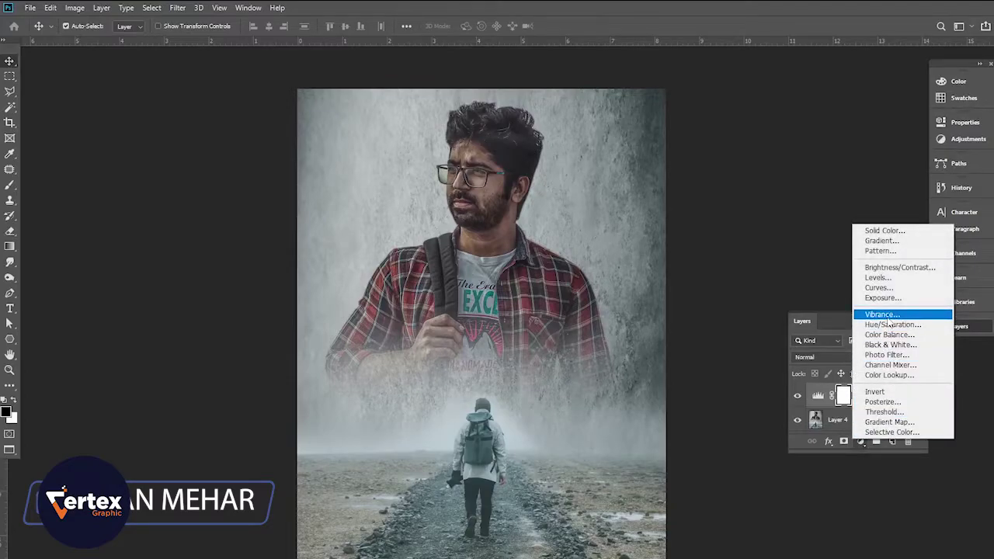
click(885, 288)
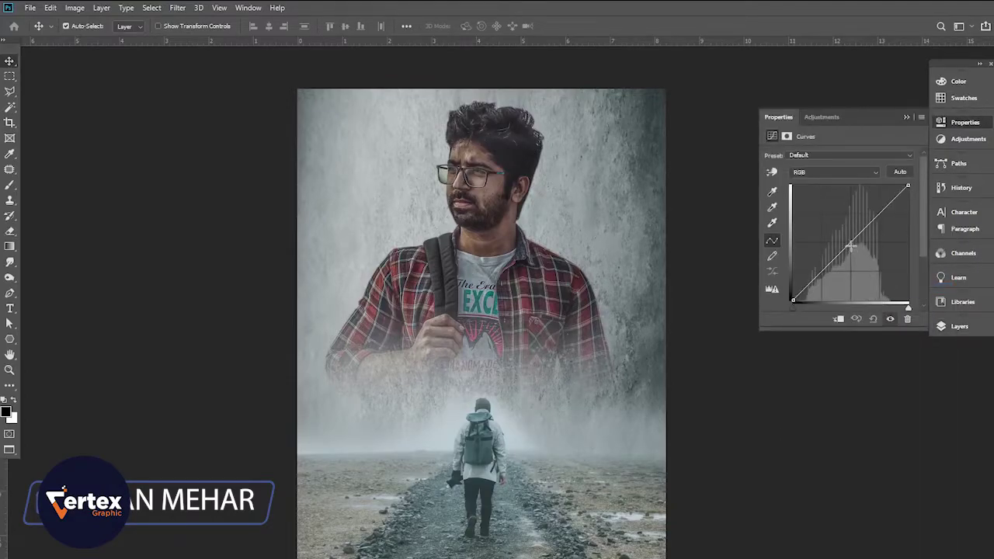
click(823, 272)
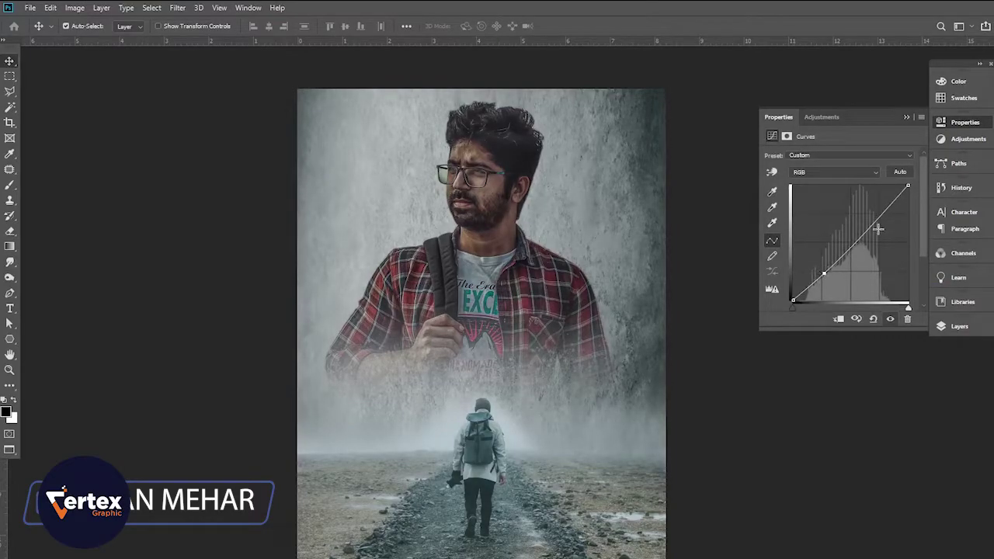
drag(878, 219, 874, 217)
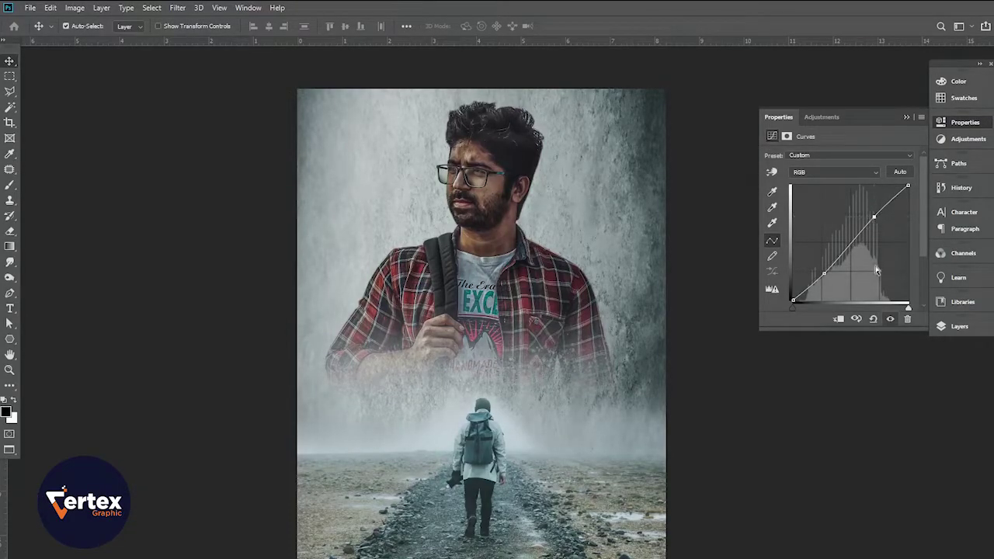
click(907, 117)
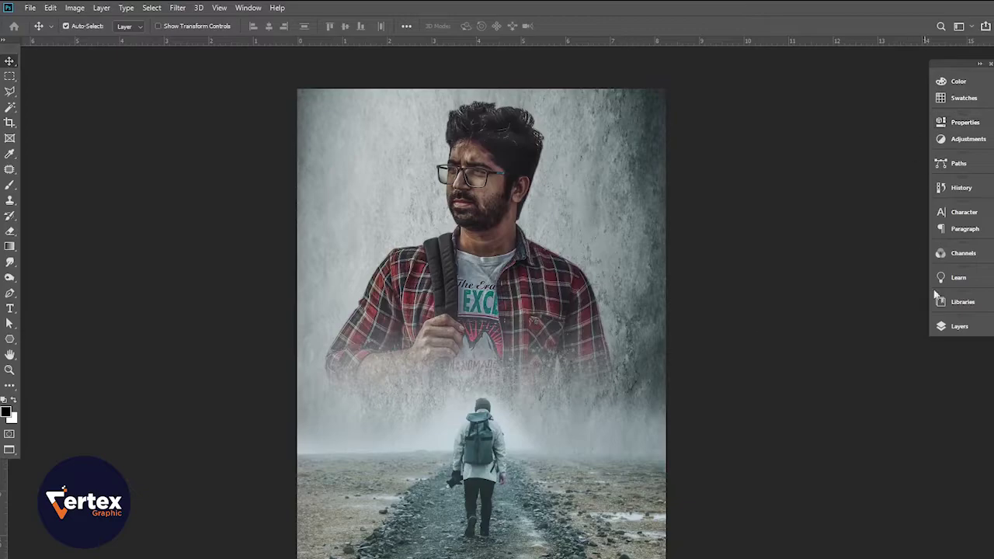
- Compare the poster with and without the Curves adjustment
click(953, 327)
click(797, 396)
click(798, 396)
click(797, 396)
click(797, 396)
scroll(543, 401, down, 2)
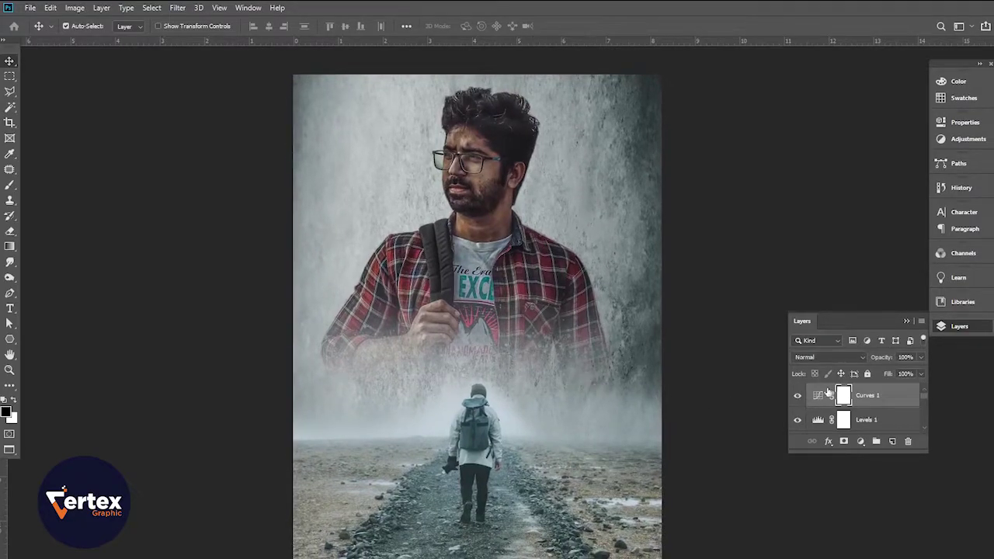
- Add a Color Balance adjustment on top, shifting the midtones slightly toward cyan and more toward yellow
click(860, 441)
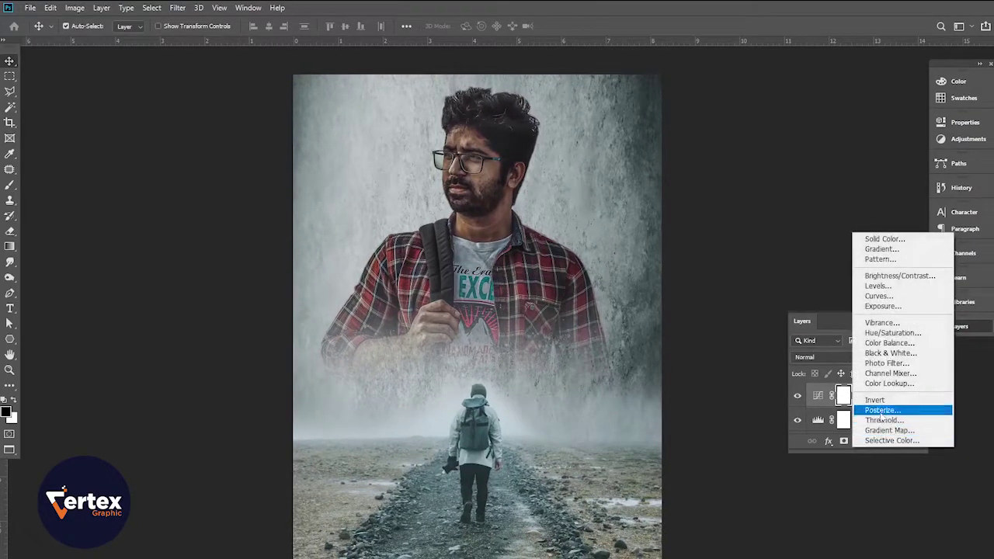
click(886, 343)
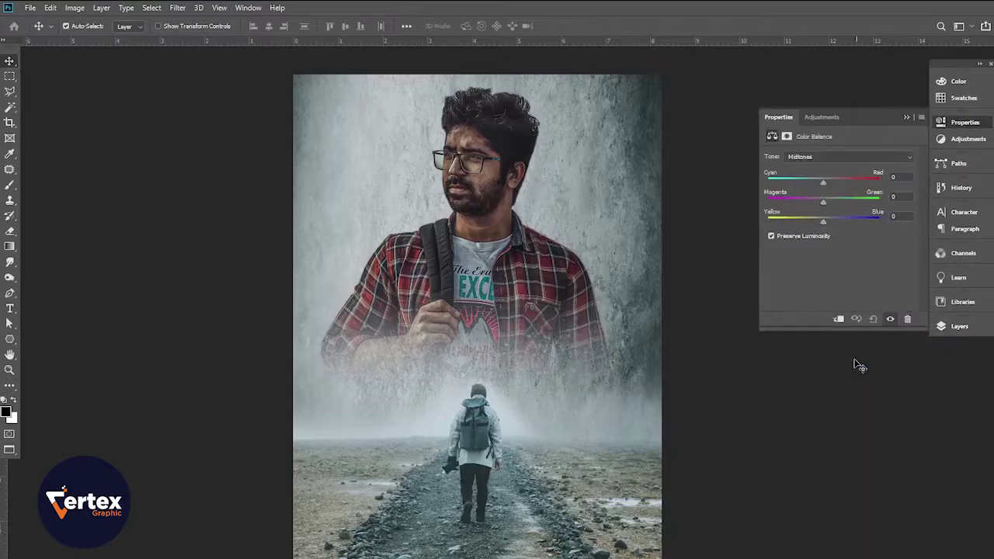
drag(824, 184, 819, 184)
drag(823, 222, 811, 223)
click(955, 122)
click(949, 327)
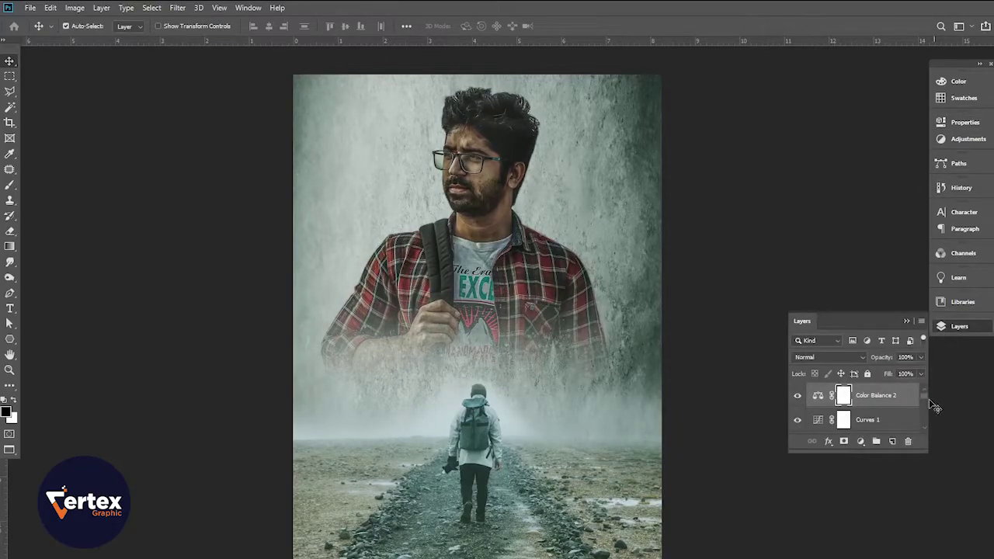
- Stamp all visible layers into a new top layer and set Camera Raw contrast +2, highlights -43 and shadows +39 on it
click(874, 403)
key(ctrl+alt+shift+e)
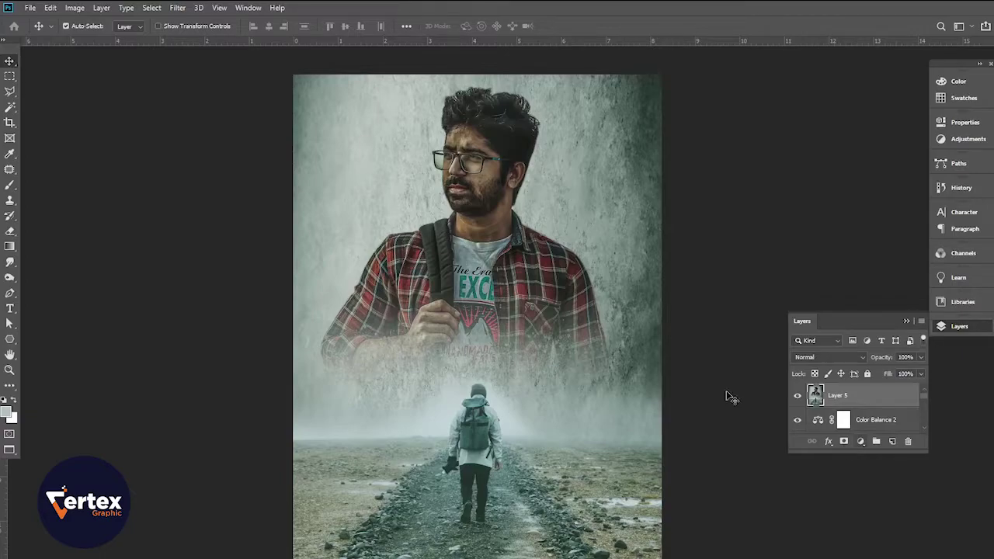
click(177, 8)
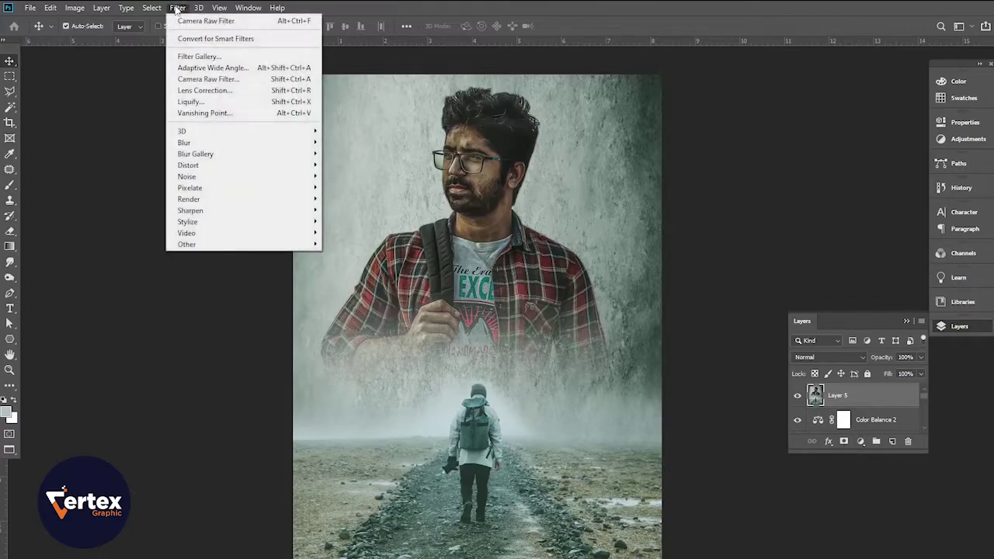
click(208, 79)
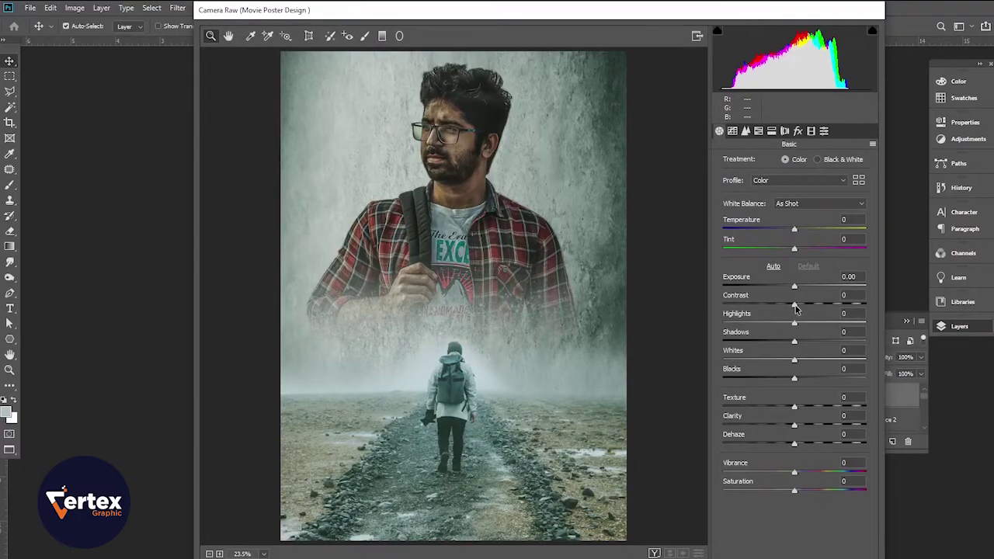
drag(795, 308, 764, 330)
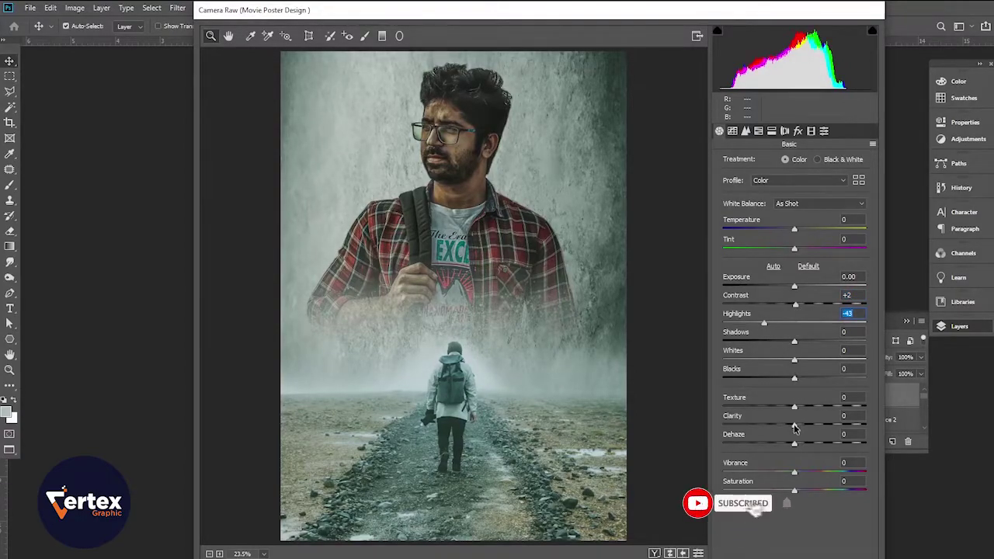
drag(794, 342, 823, 348)
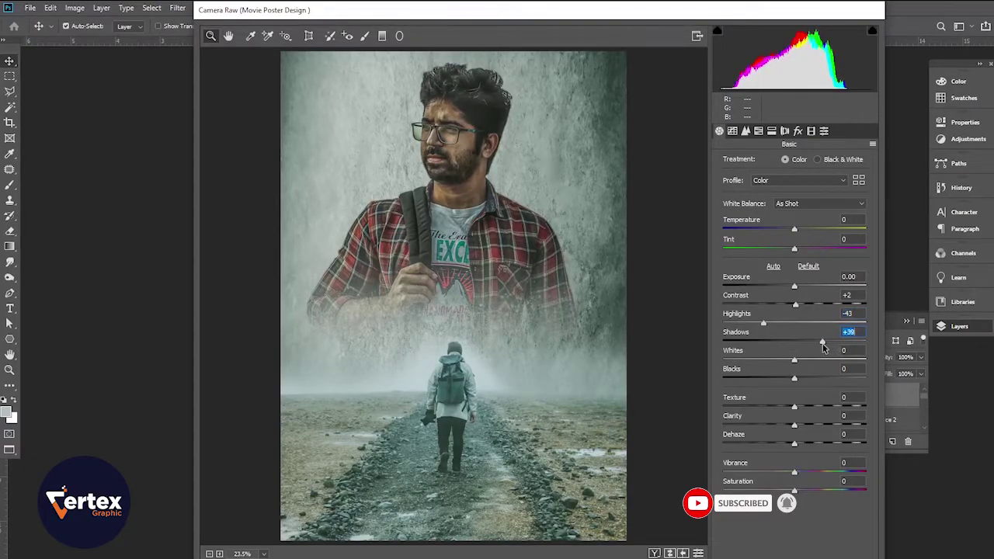
- Add a Camera Raw post-crop vignette with amount -37 and midpoint 52, and apply the filter
click(798, 130)
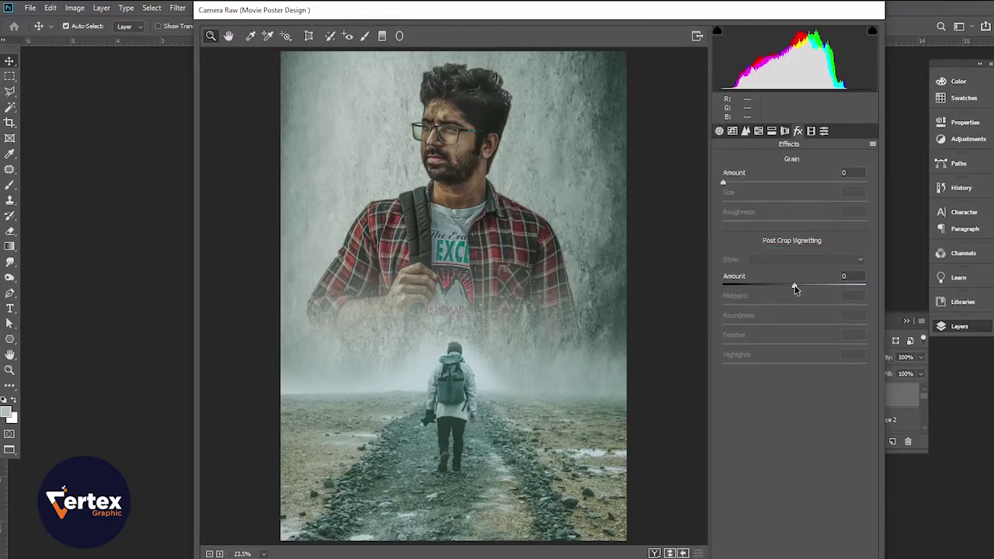
drag(795, 288, 800, 312)
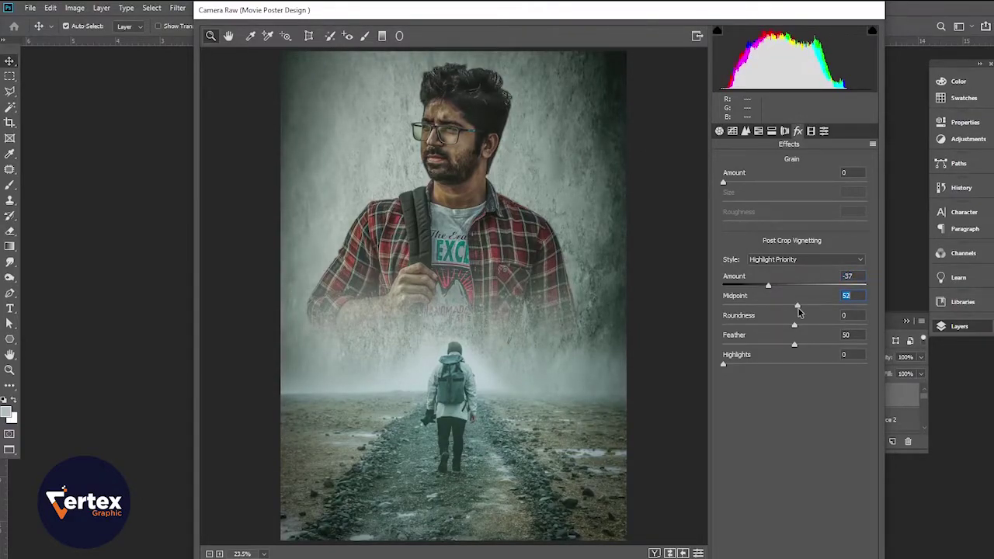
key(Return)
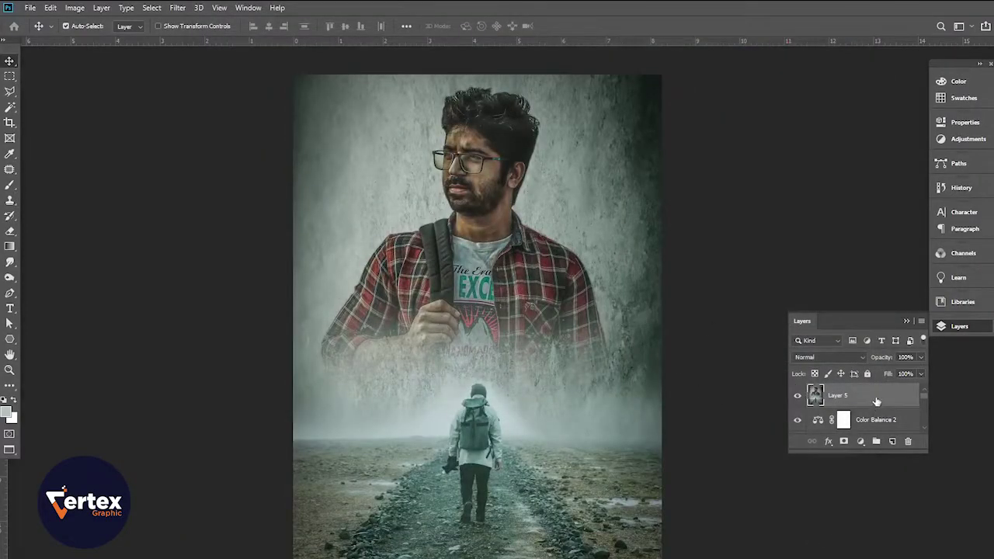
- Darken the road at the poster's lower edge with upward linear gradients fading to transparent on a new layer
click(892, 441)
drag(437, 392, 437, 360)
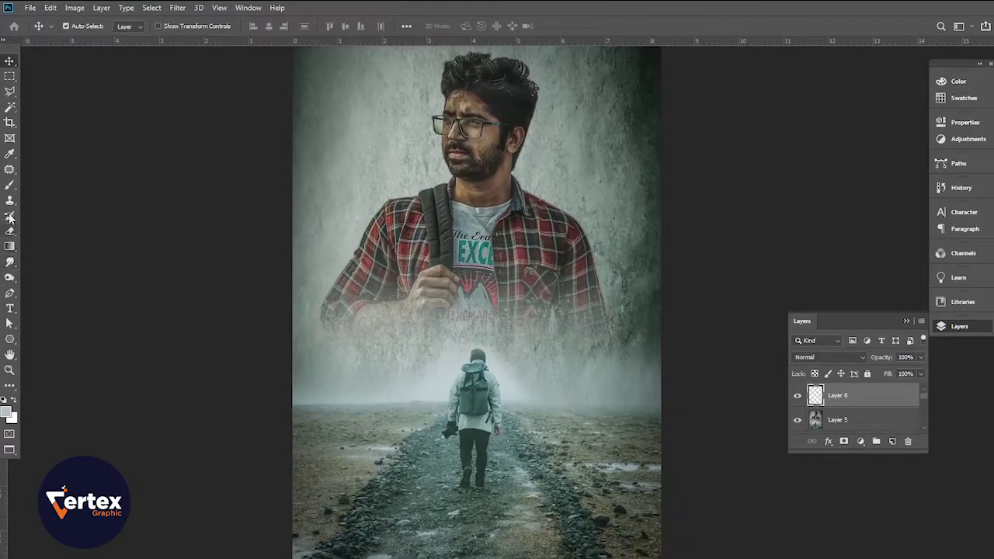
click(8, 248)
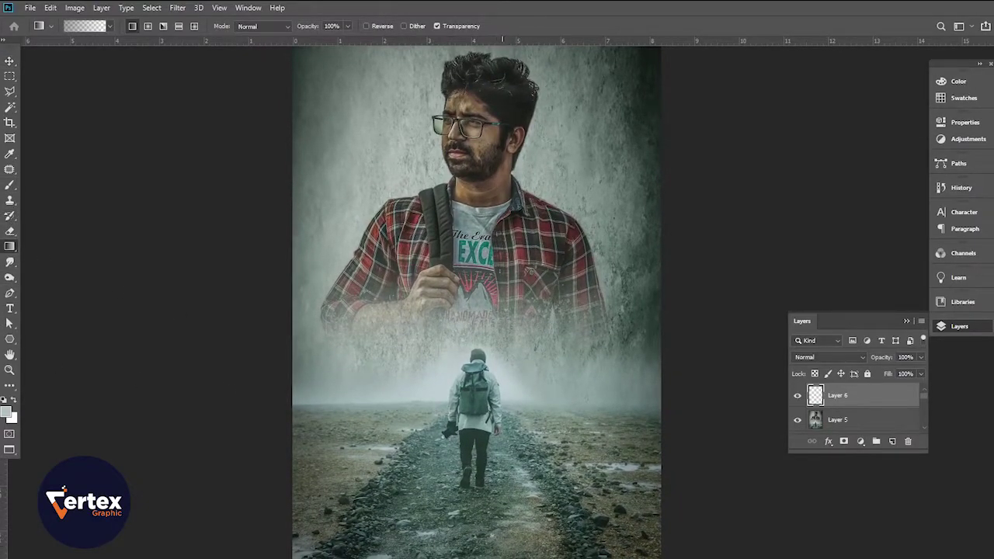
drag(483, 511, 486, 480)
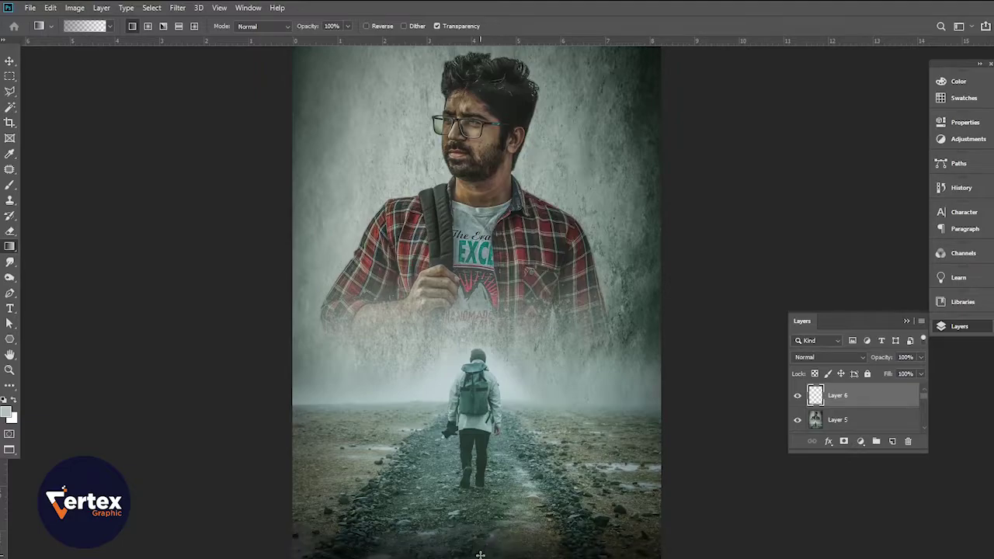
drag(482, 526, 486, 438)
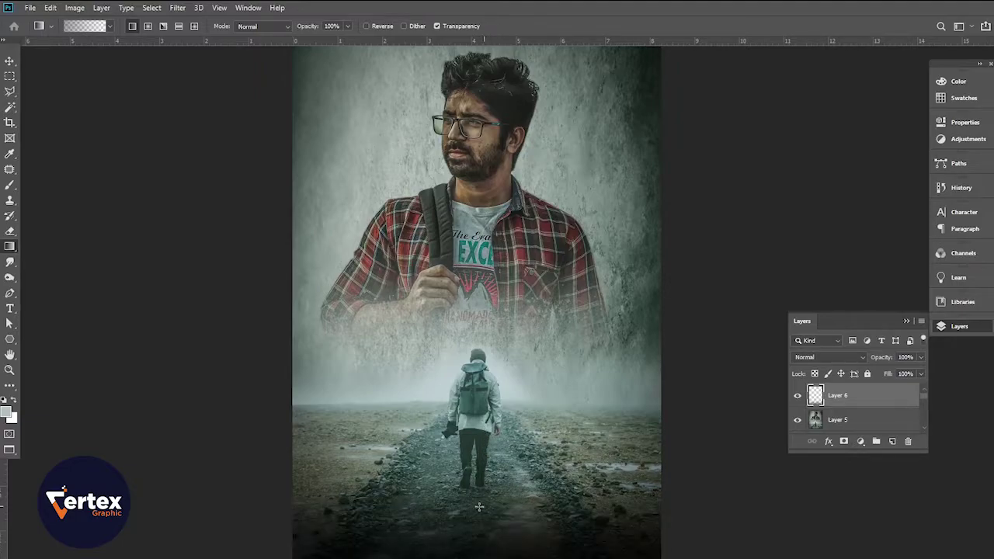
click(10, 62)
scroll(484, 288, down, 3)
scroll(486, 286, up, 3)
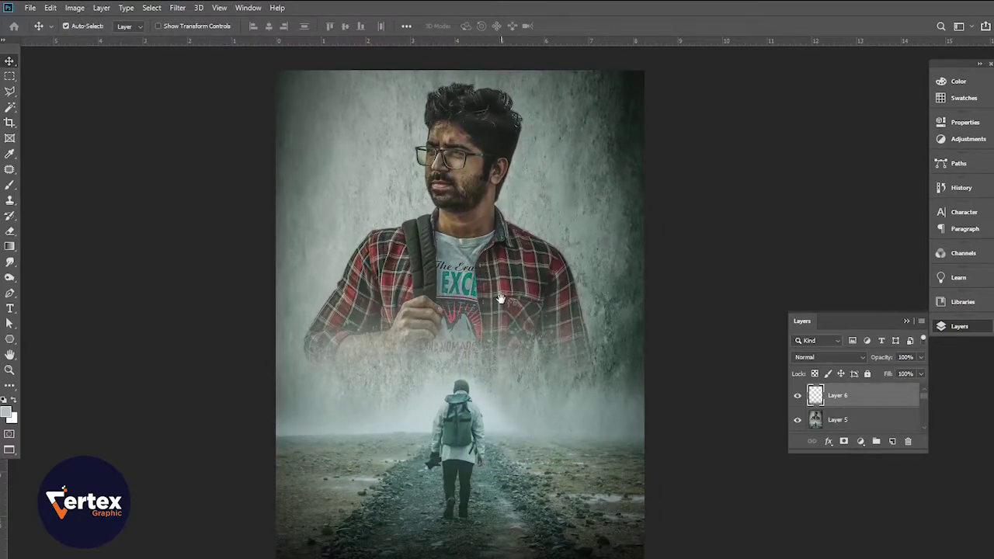
- Add a Color Lookup adjustment directly above the vignetted merged layer using the EdgyAmber.3DL LUT
click(862, 428)
click(854, 423)
click(860, 441)
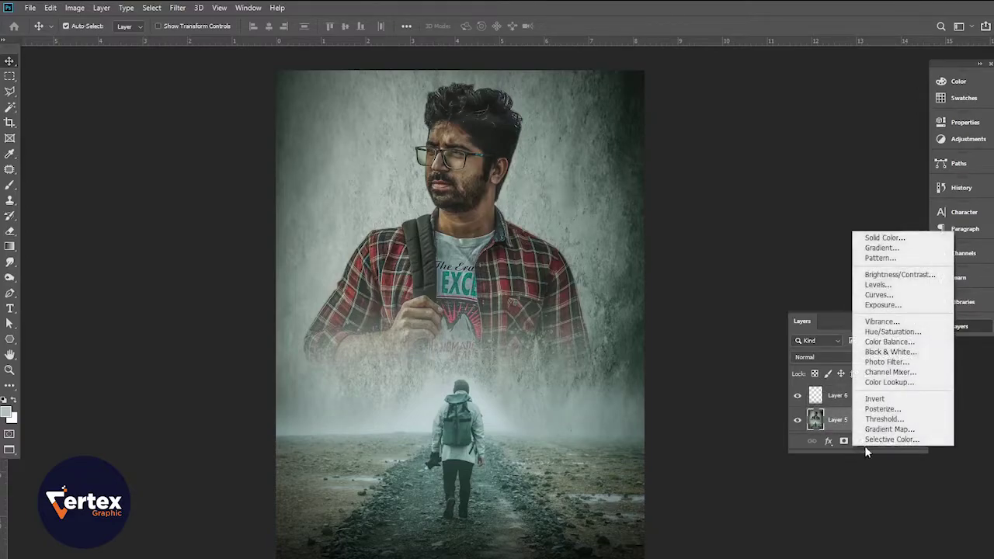
click(904, 383)
click(863, 158)
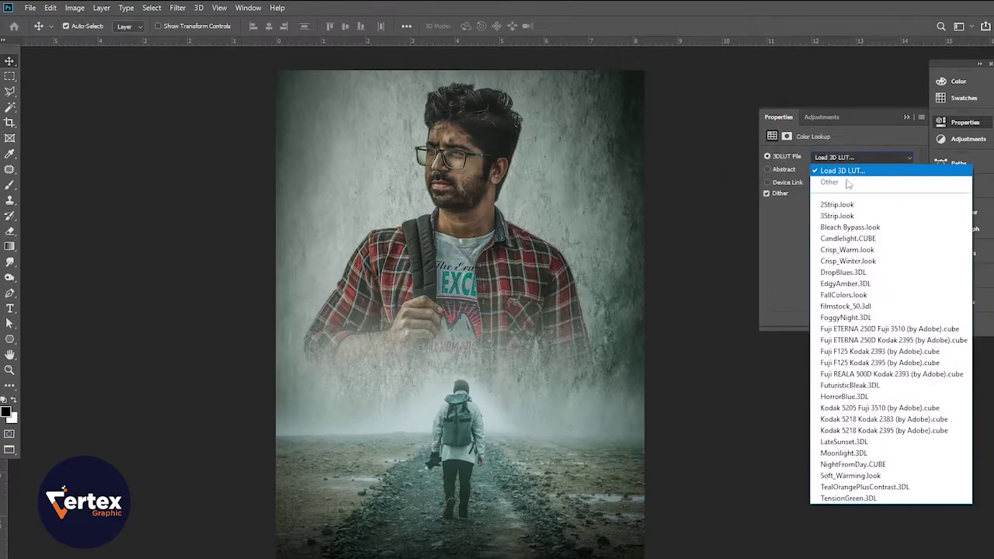
click(832, 283)
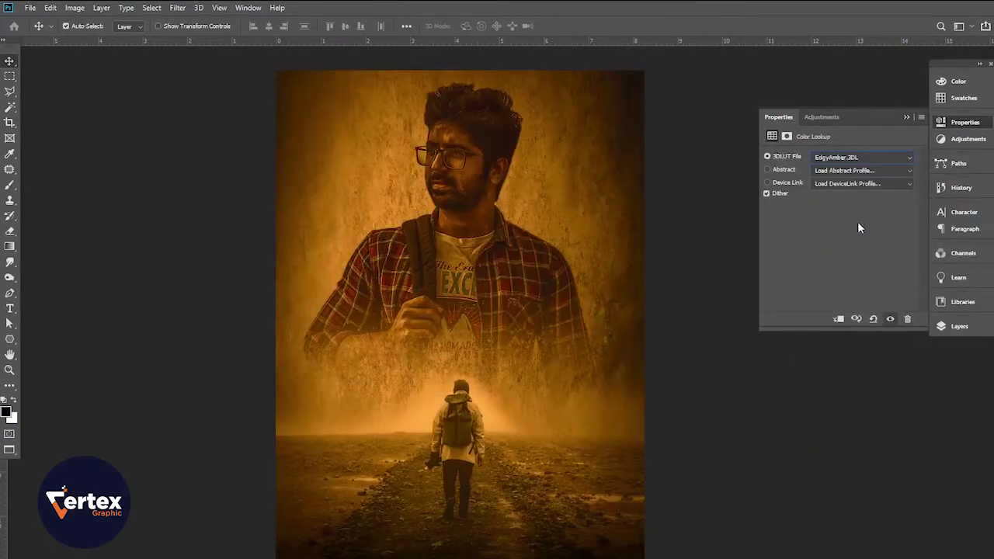
click(906, 117)
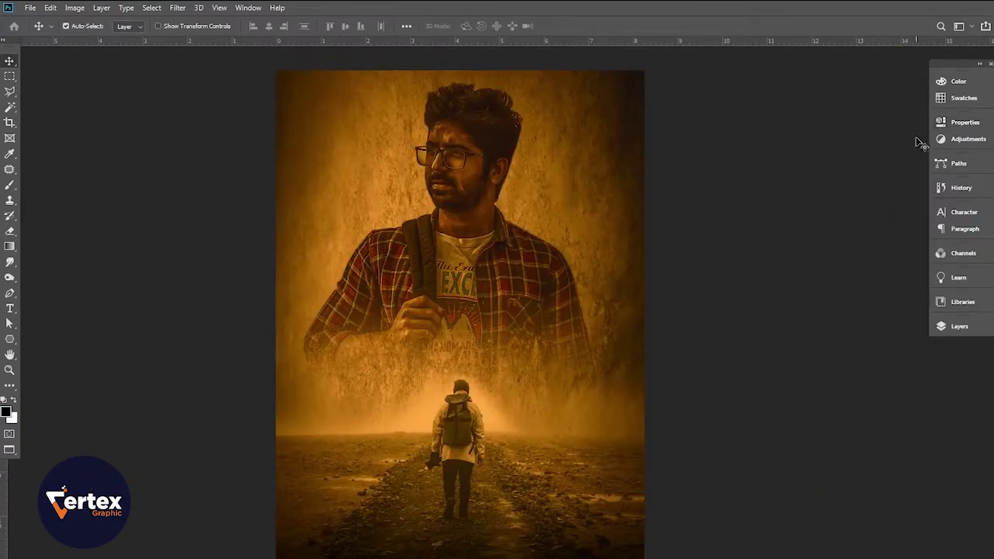
- Reduce the Color Lookup layer's opacity to 42%
click(960, 327)
drag(878, 359, 841, 364)
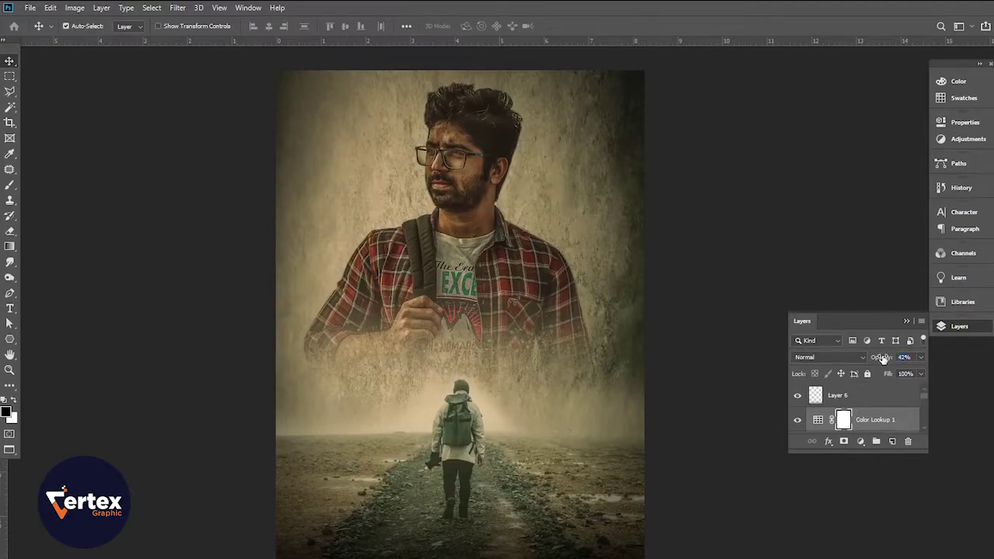
click(909, 319)
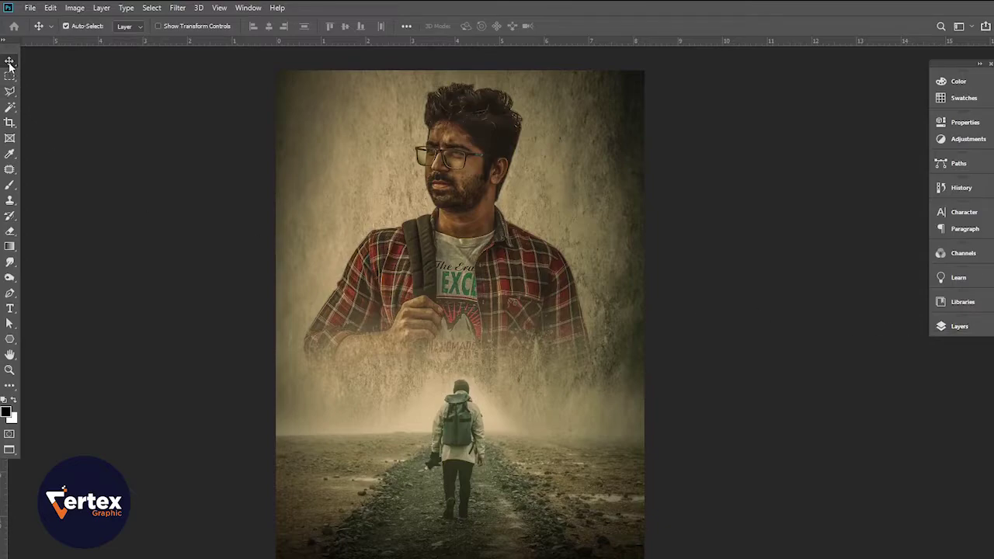
- Add the white title text "Legend of Action" across the man's chest in the bold SF Movie Poster font at 154.04 pt
click(10, 308)
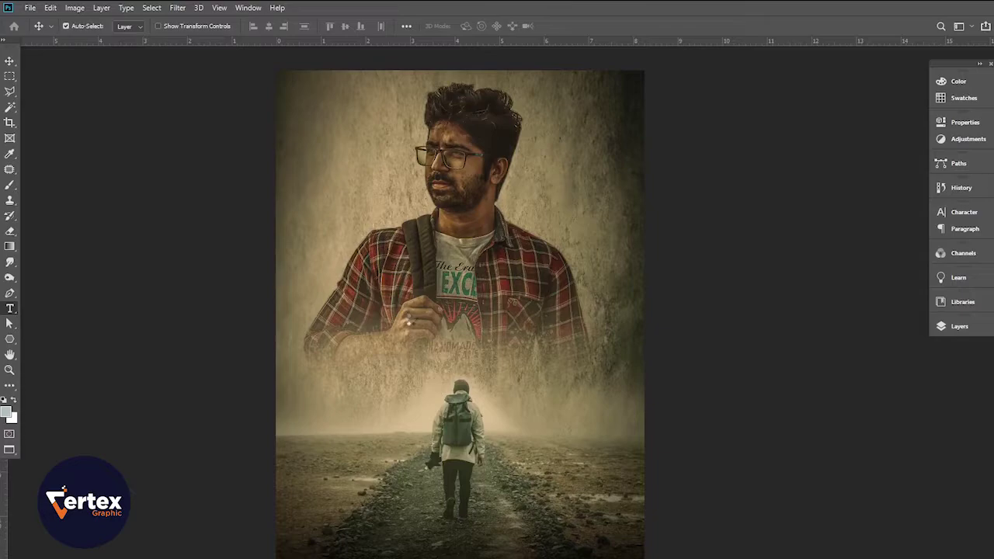
click(409, 317)
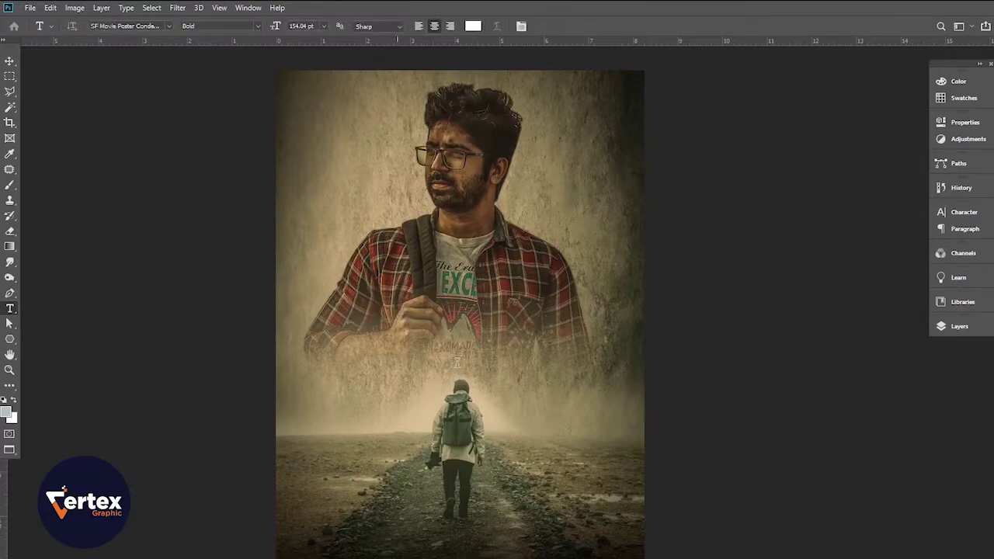
key(BackSpace)
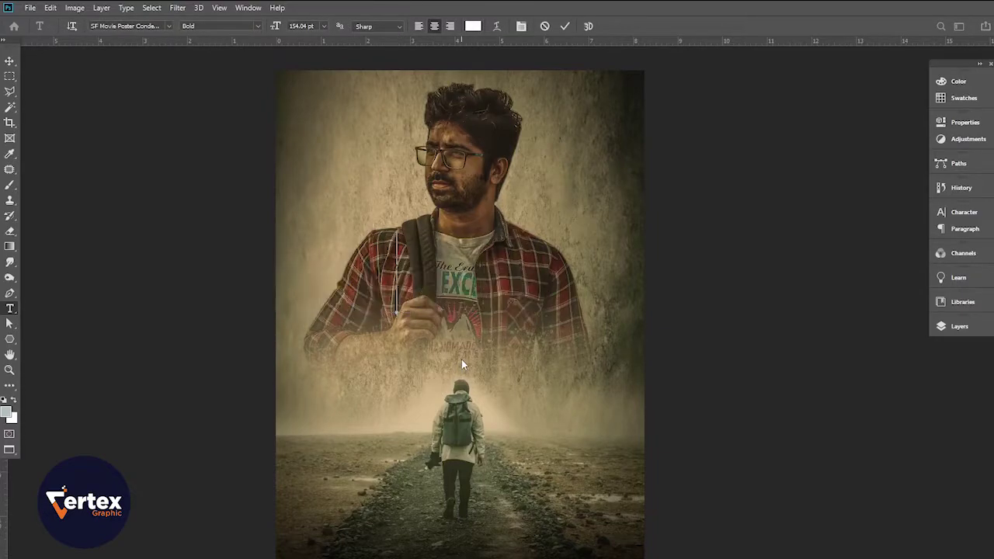
text(Legf)
key(BackSpace)
text(ent)
key(BackSpace)
text(d)
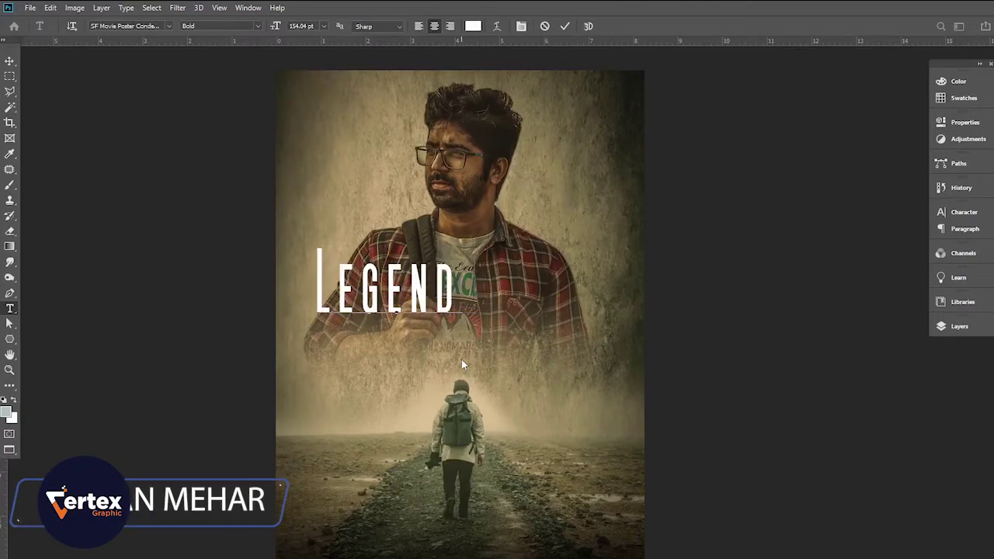
text( of Actio)
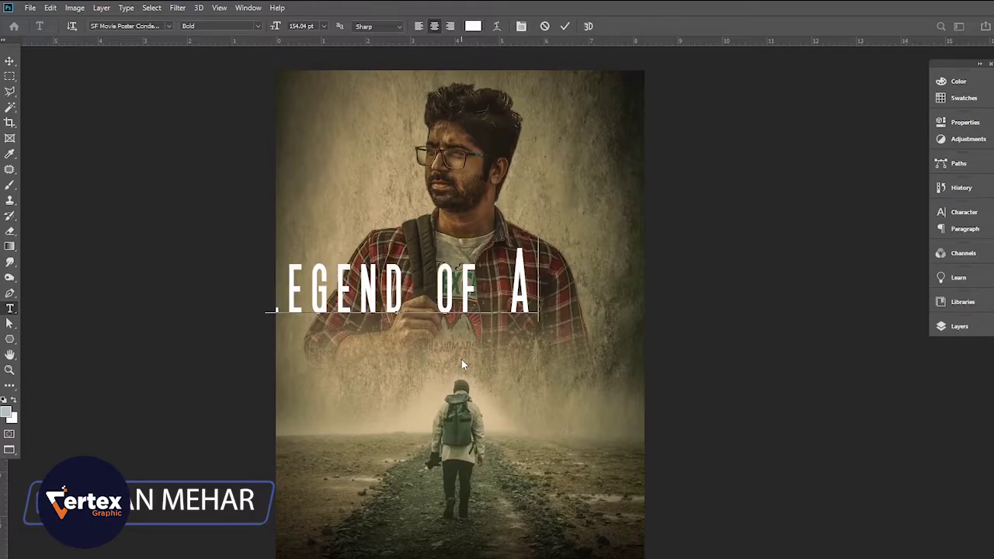
text(n)
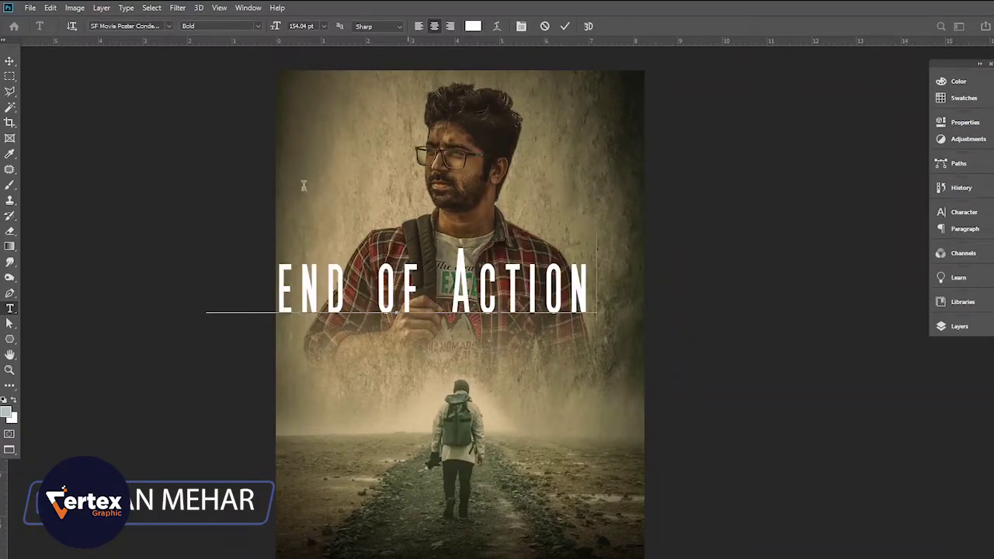
click(10, 62)
click(981, 327)
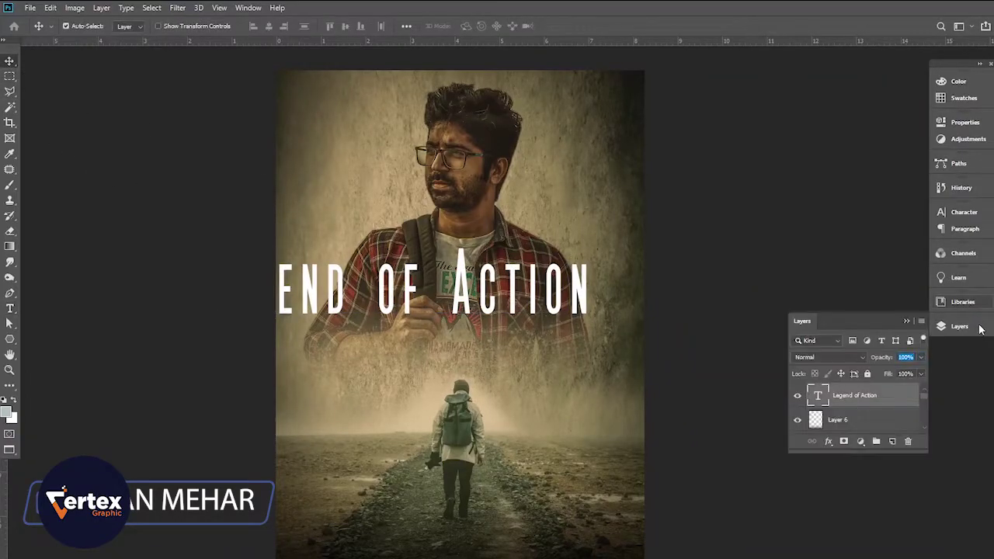
- Center the "Legend of Action" title horizontally and vertically on the poster, using a canvas-sized selection from Layer 0 as reference, and deselect
scroll(874, 405, down, 5)
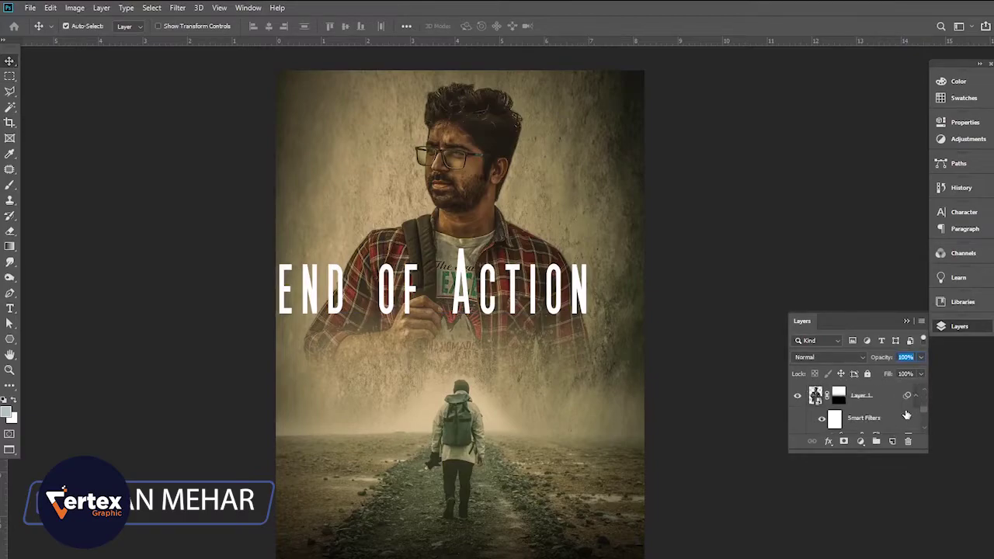
click(953, 368)
drag(925, 414, 923, 384)
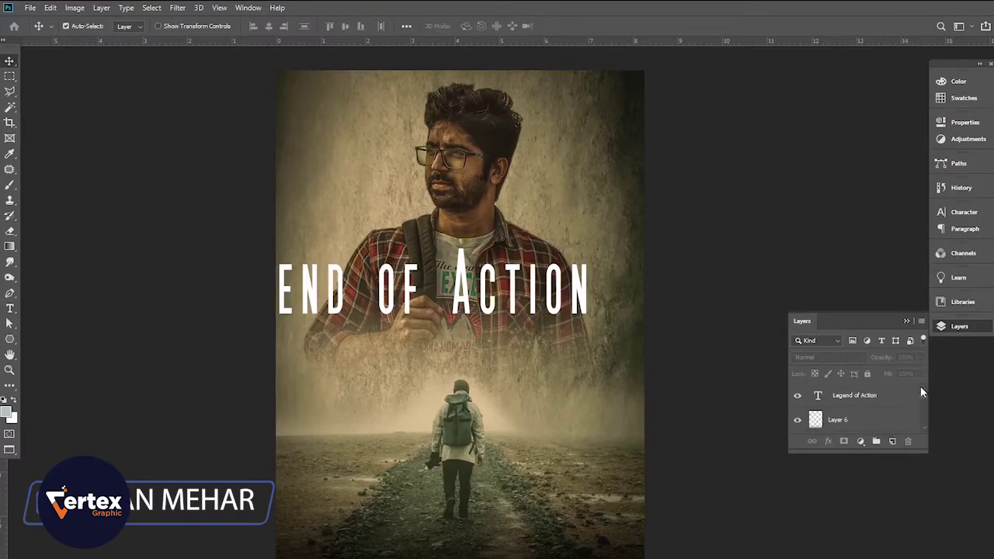
click(875, 398)
scroll(885, 408, down, 5)
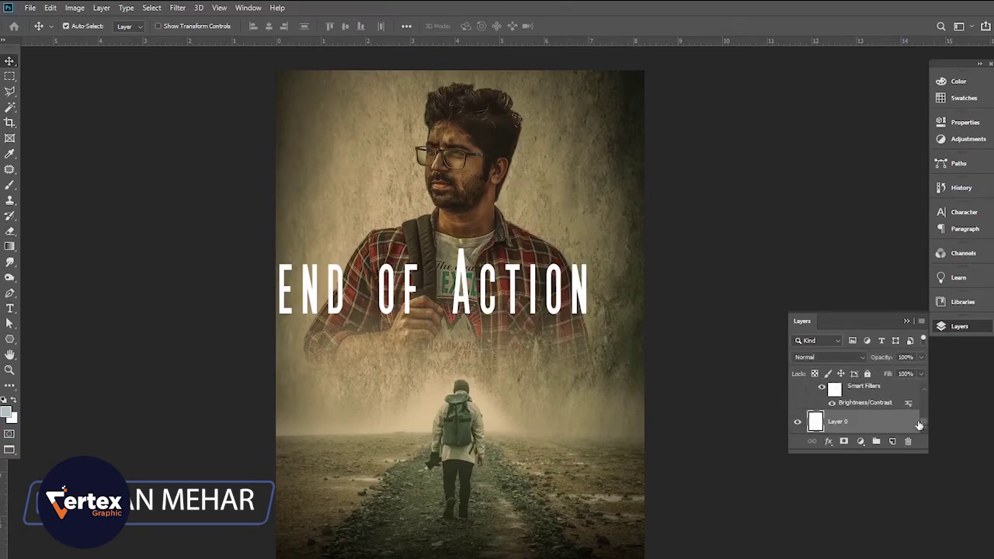
drag(924, 424, 923, 382)
scroll(887, 412, down, 5)
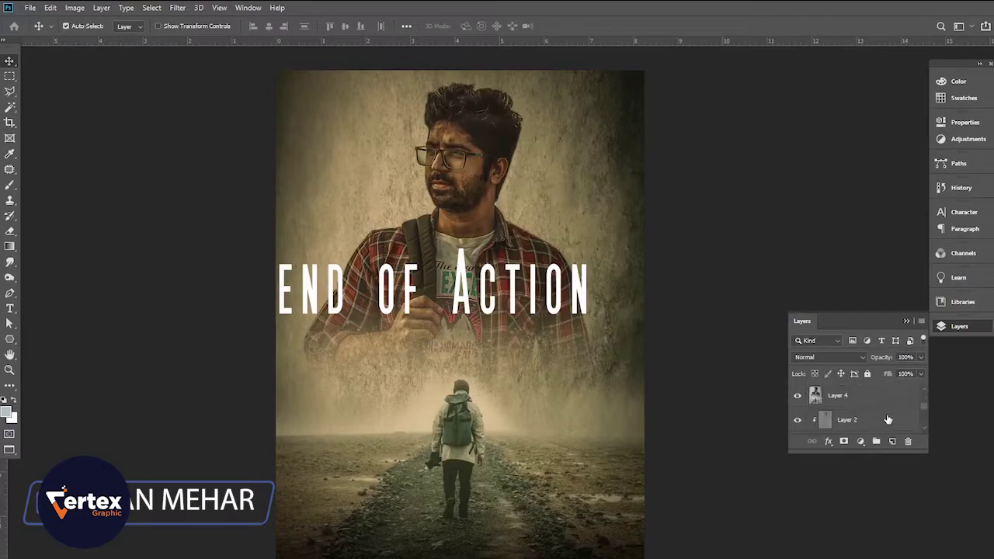
ctrl+click(815, 425)
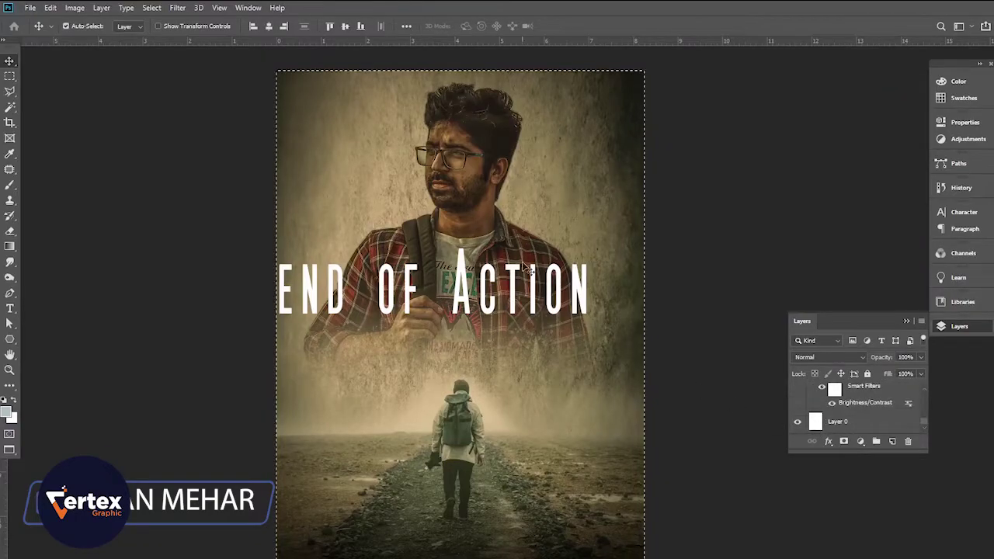
click(268, 27)
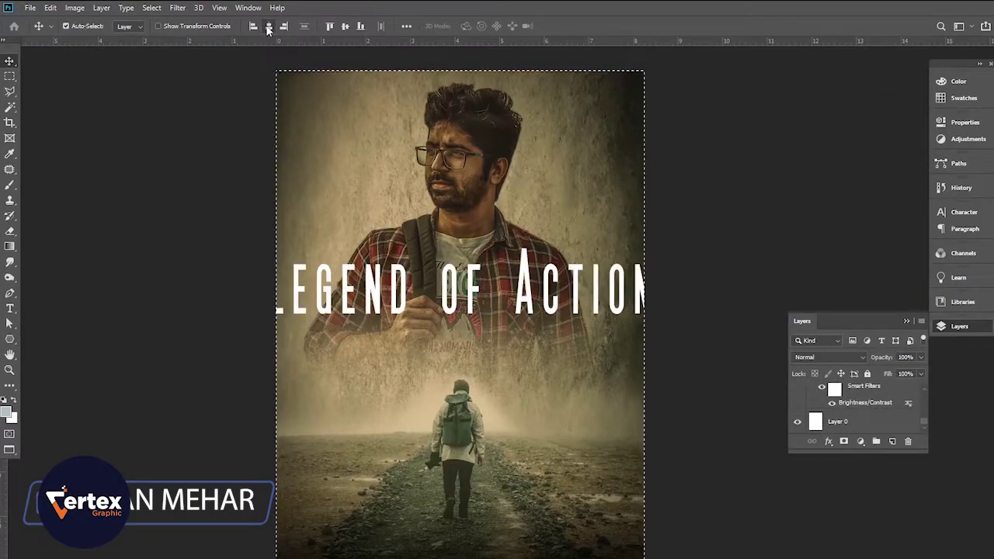
click(344, 26)
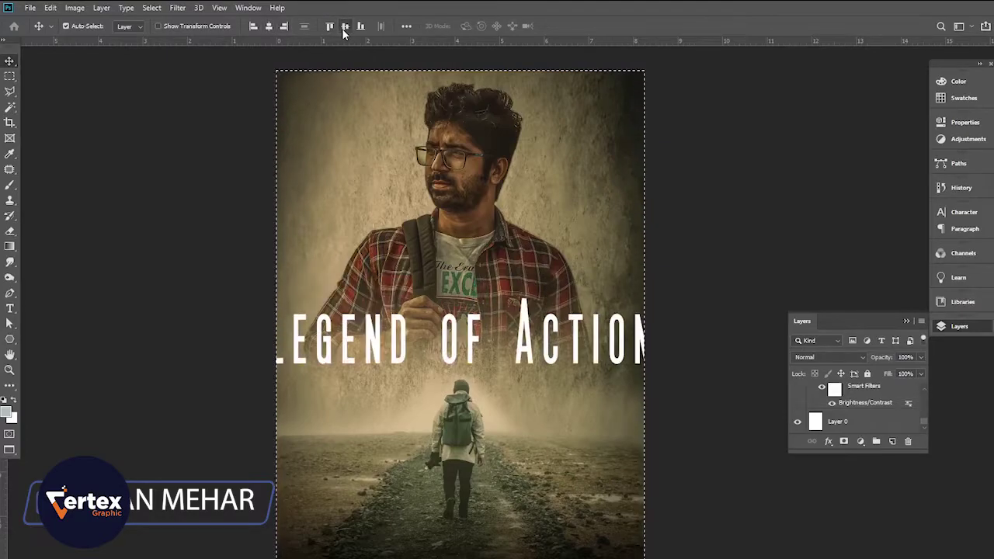
key(ctrl+d)
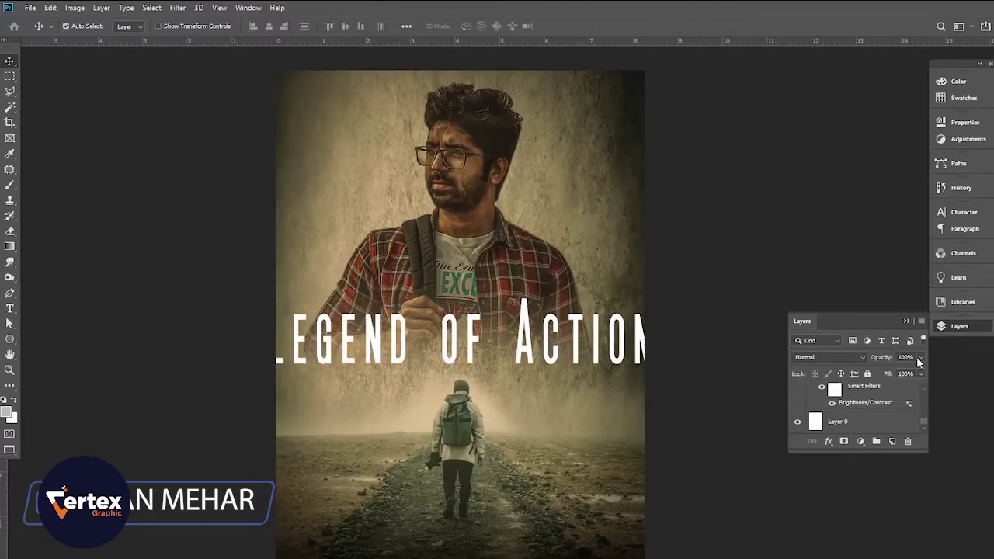
- Scale the title down to about 106 pt so it fits within the poster, placing it centered just above the walking figure
click(963, 253)
click(963, 212)
key(ctrl+t)
drag(658, 284, 544, 309)
drag(457, 350, 489, 351)
key(Return)
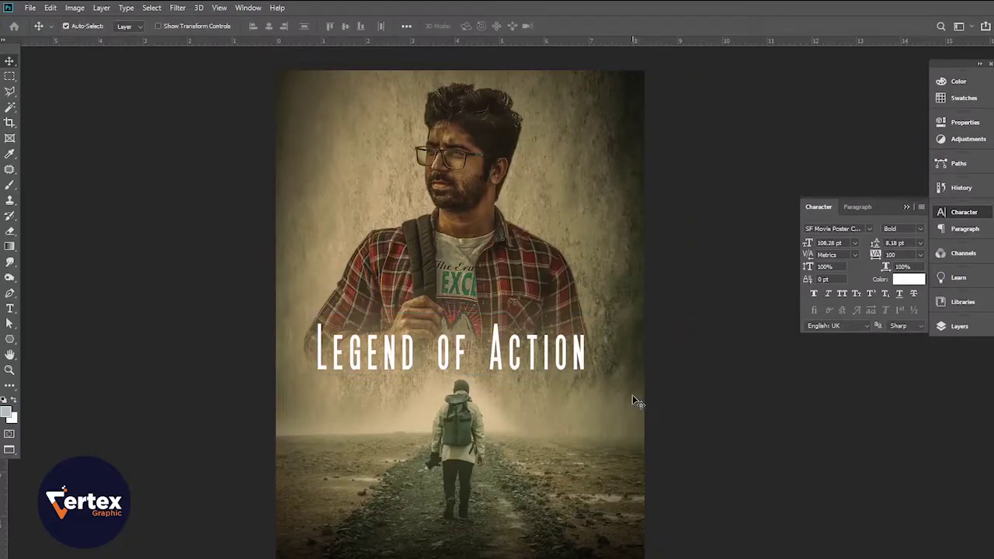
- Give the title layer a black Drop Shadow with 90% opacity, 90° angle, 0 px distance, 19% spread and 18 px size
click(964, 212)
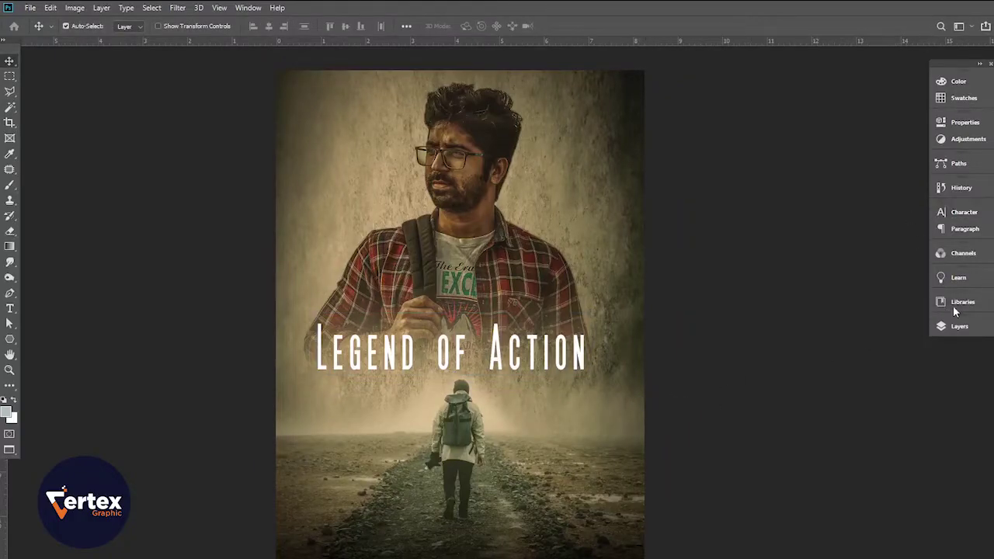
click(960, 326)
scroll(898, 394, up, 1)
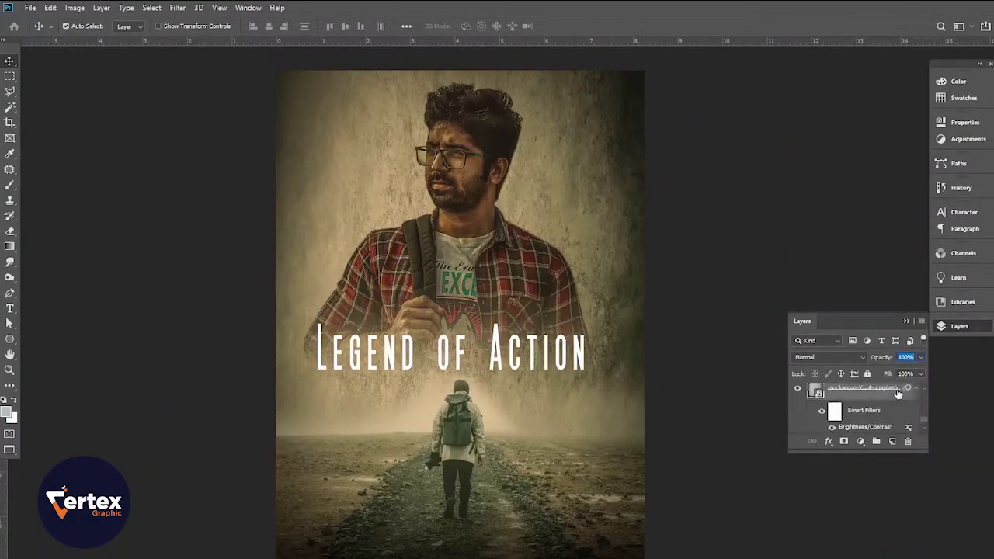
scroll(922, 411, up, 3)
click(895, 393)
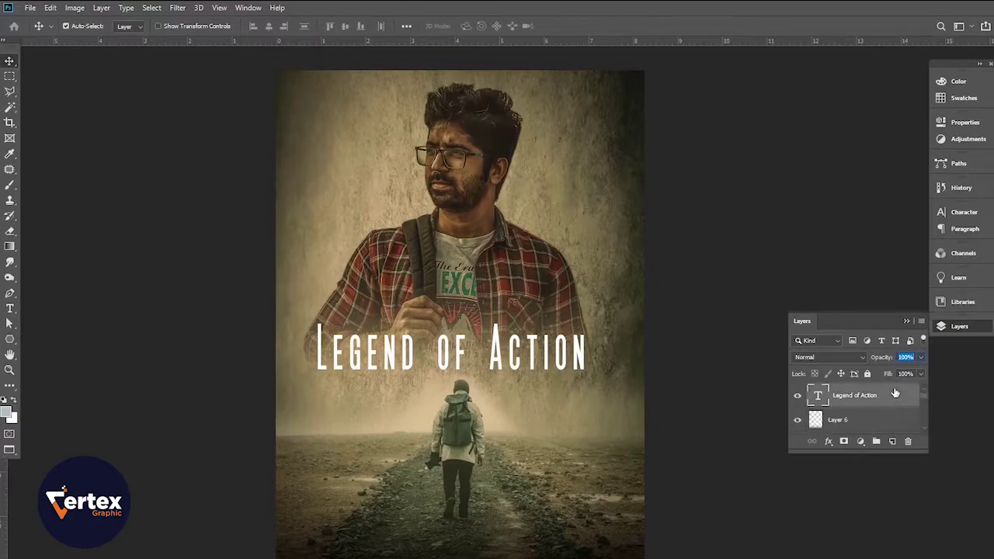
click(960, 409)
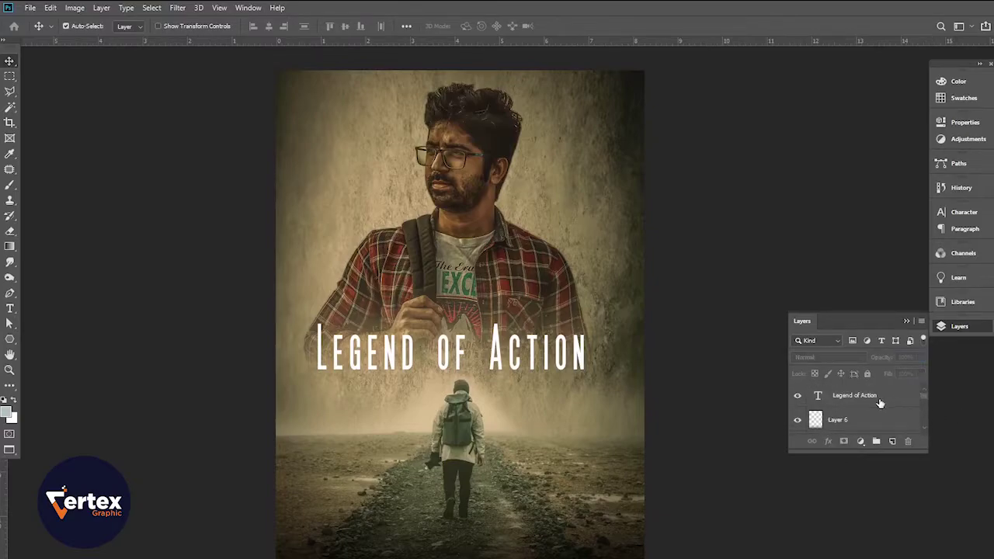
click(887, 401)
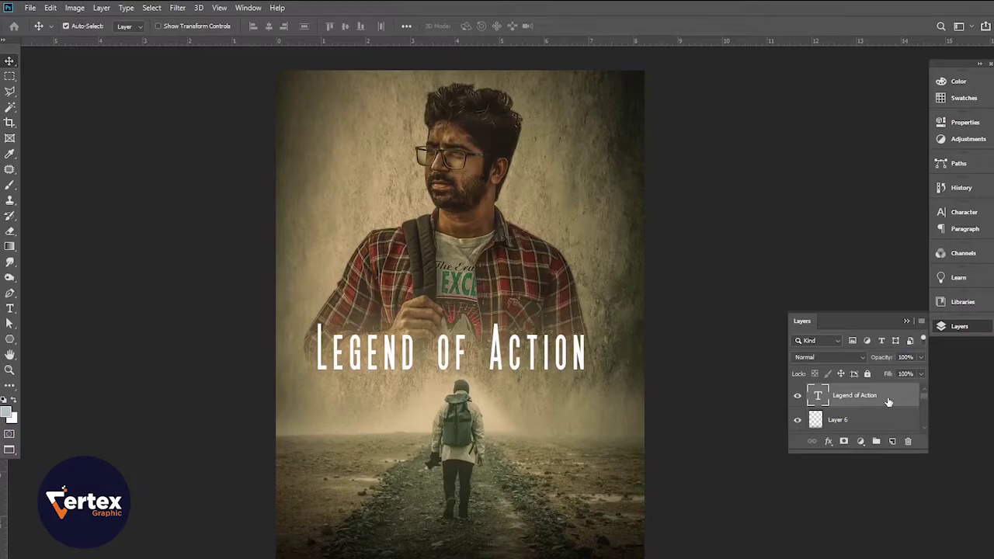
double_click(886, 398)
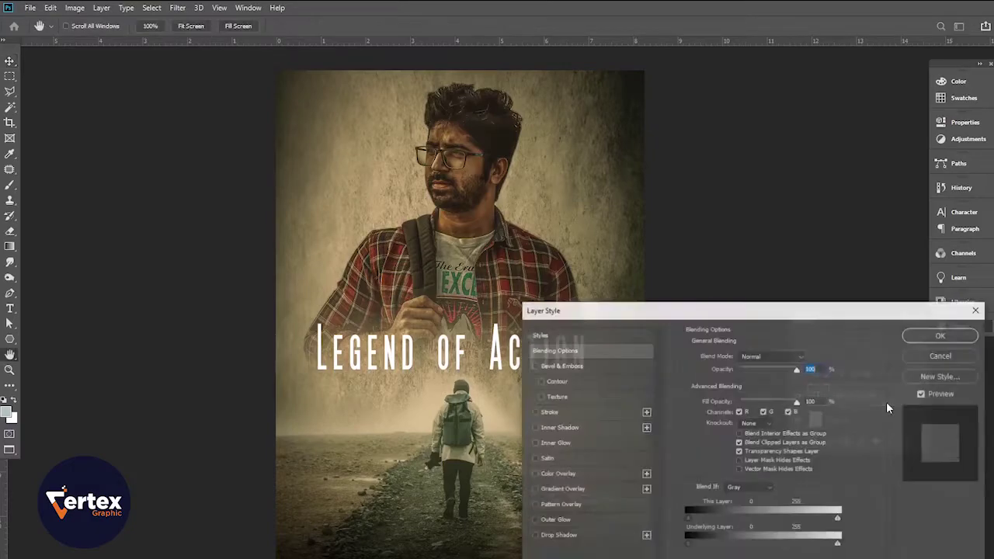
click(567, 536)
drag(656, 314, 638, 307)
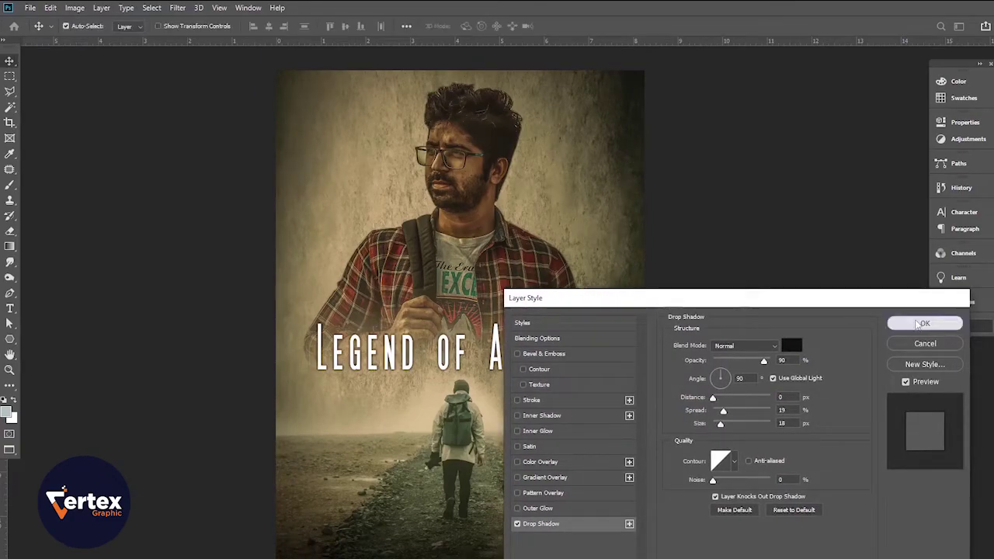
click(920, 324)
- Place the embedded image NicePng_movie-credits-png_1996058, scaled to about 50%, centered over the road at the poster's lower edge
click(29, 8)
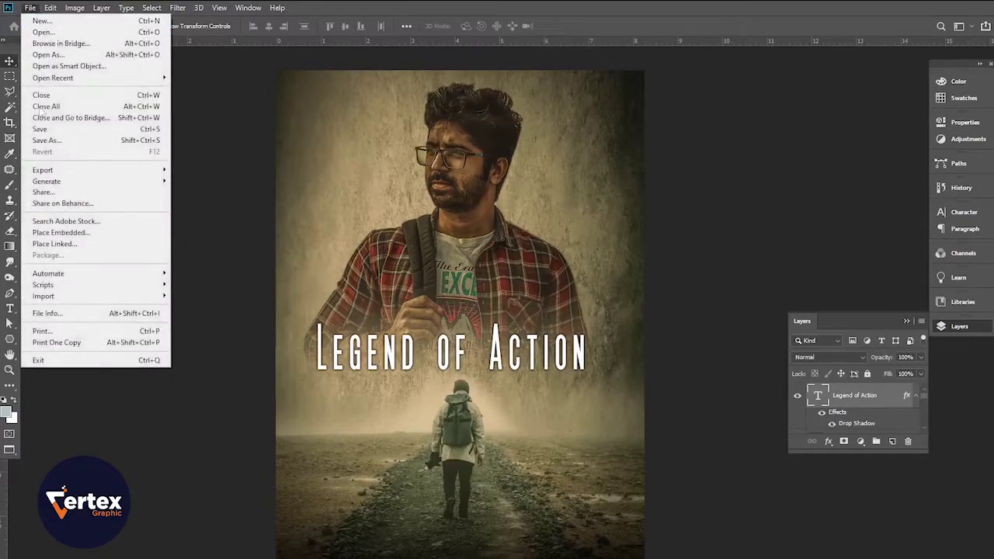
click(71, 231)
click(125, 233)
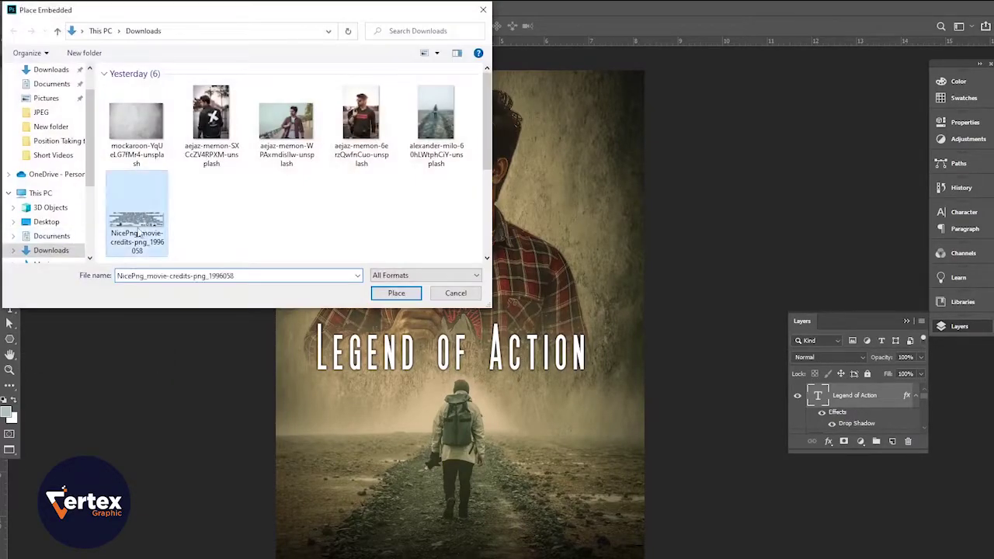
click(396, 293)
drag(644, 284, 547, 310)
drag(472, 360, 499, 536)
drag(576, 503, 608, 494)
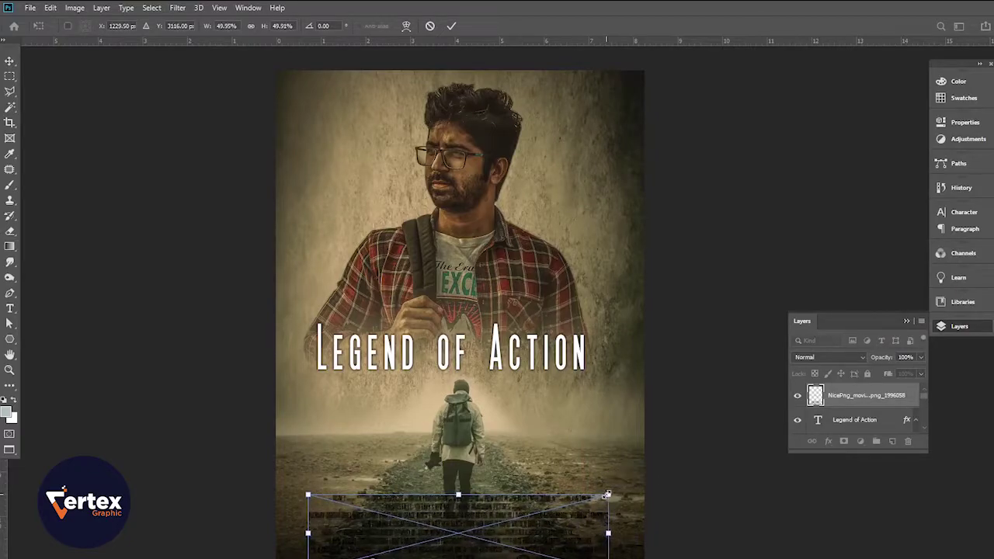
key(Return)
- Turn the movie credits white with a Color Overlay in Normal blend mode at 100% opacity
double_click(911, 401)
double_click(915, 407)
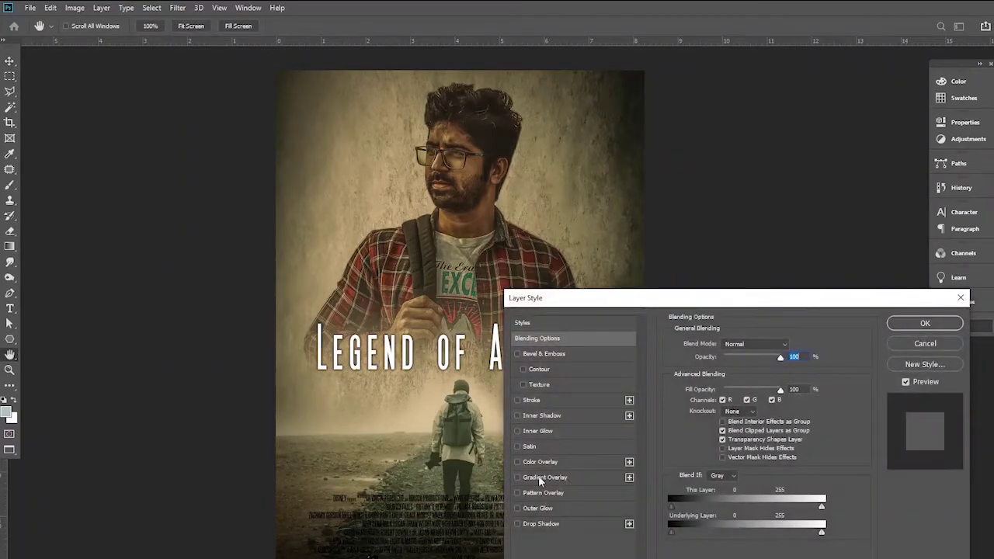
click(540, 463)
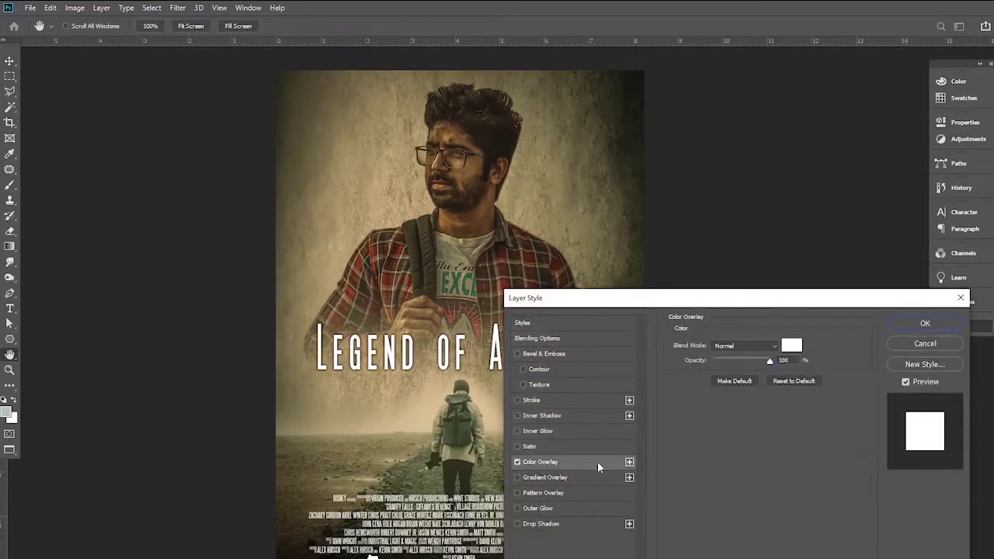
click(924, 323)
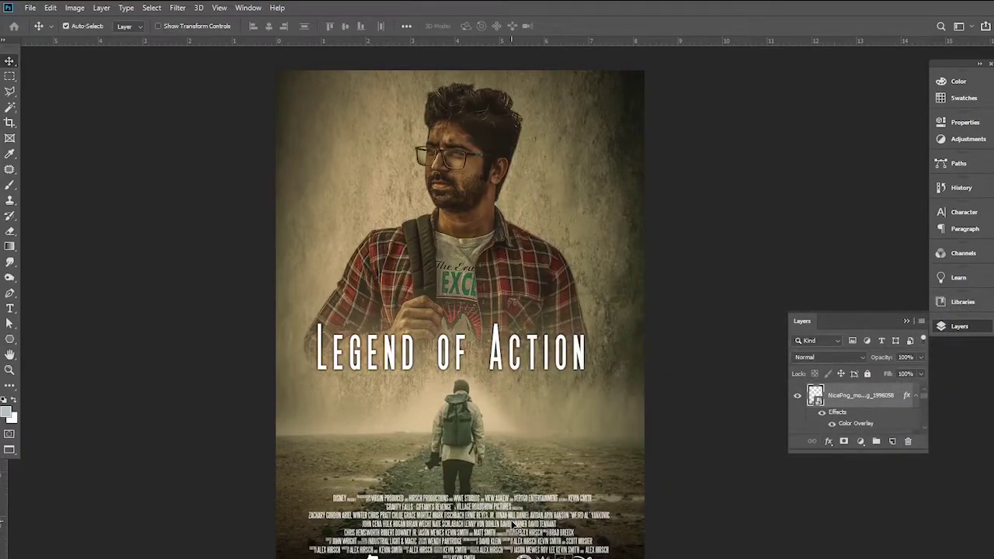
scroll(519, 392, down, 3)
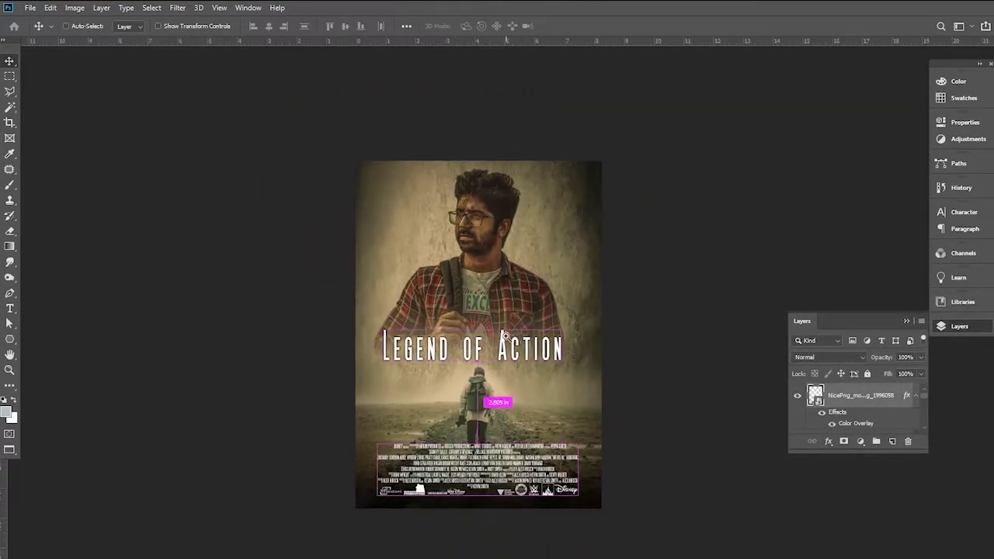
scroll(503, 335, up, 2)
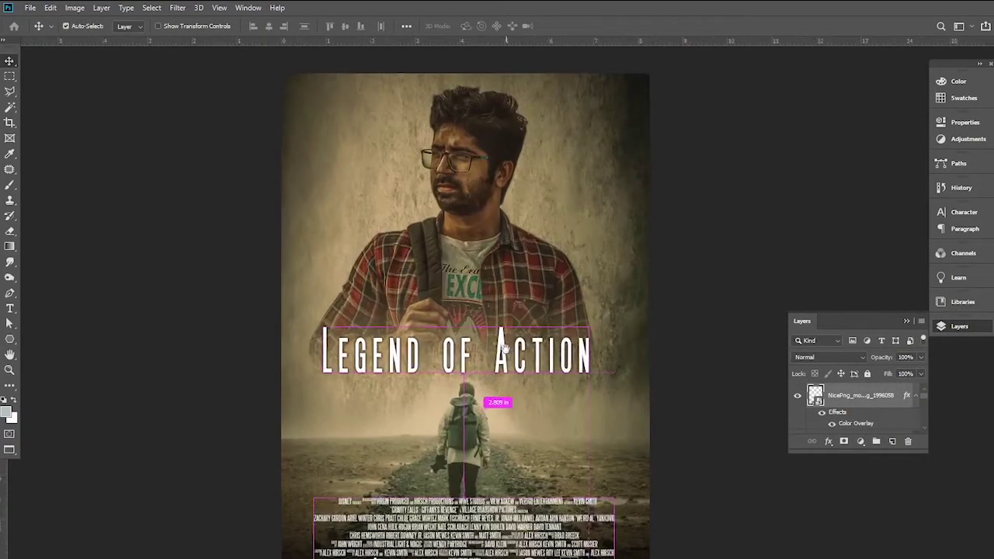
click(906, 322)
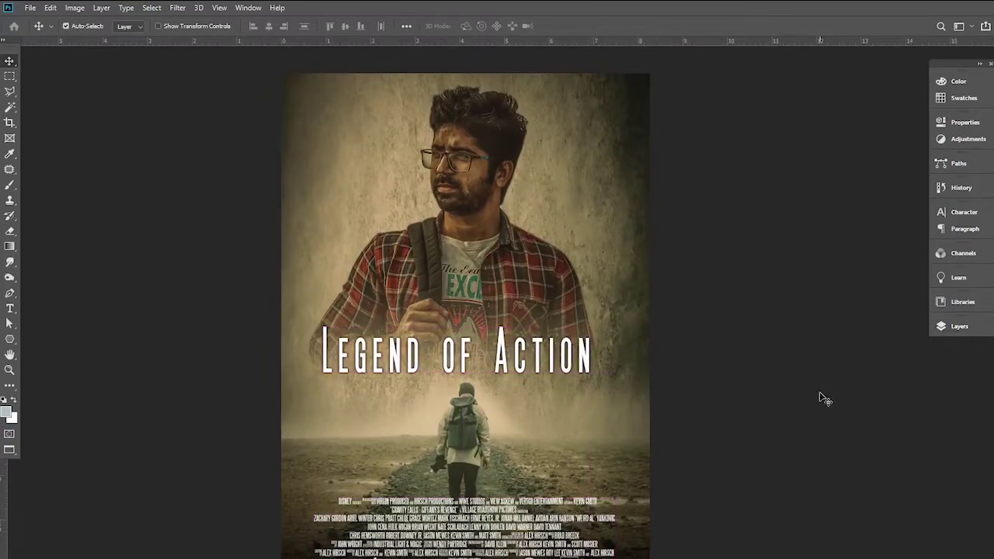